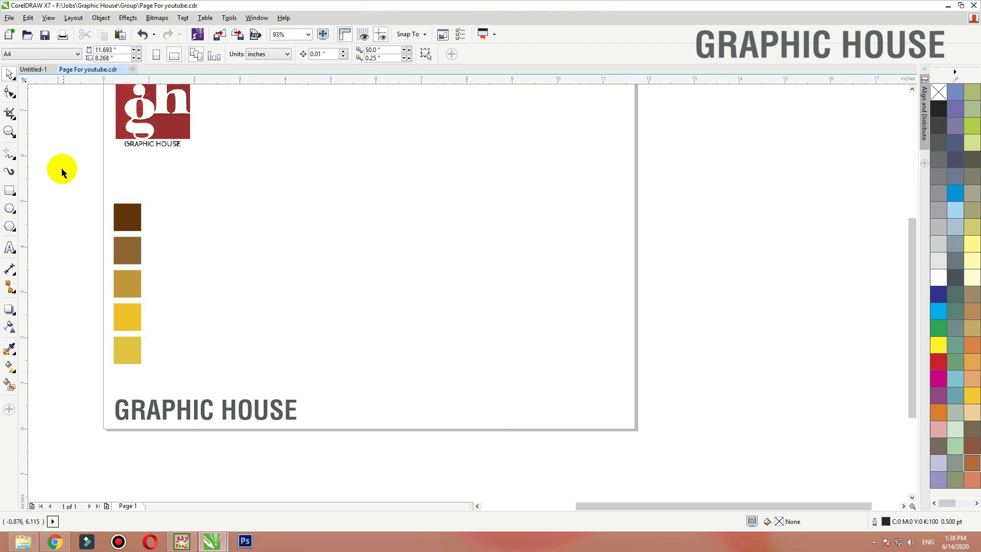
Step: Draw a circle about 2.41 in across, then place one copy beside it and another above, between the two
left_click(10, 208)
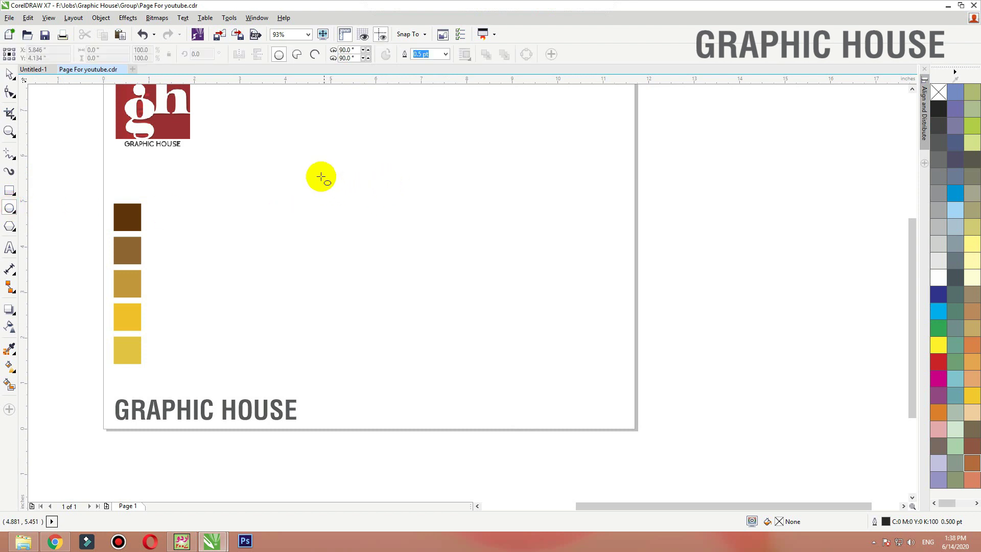
left_click_drag(289, 161, 378, 269)
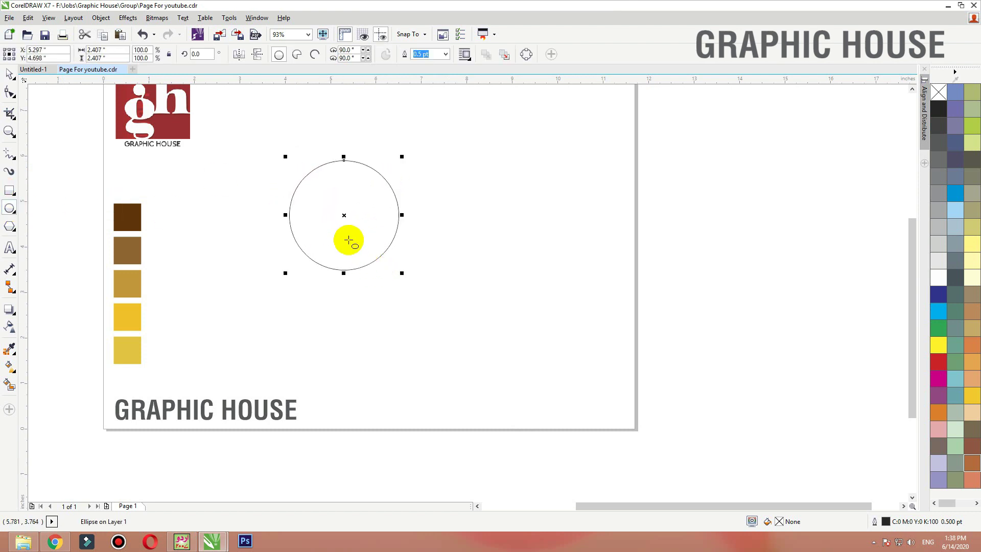
left_click_drag(344, 215, 498, 220)
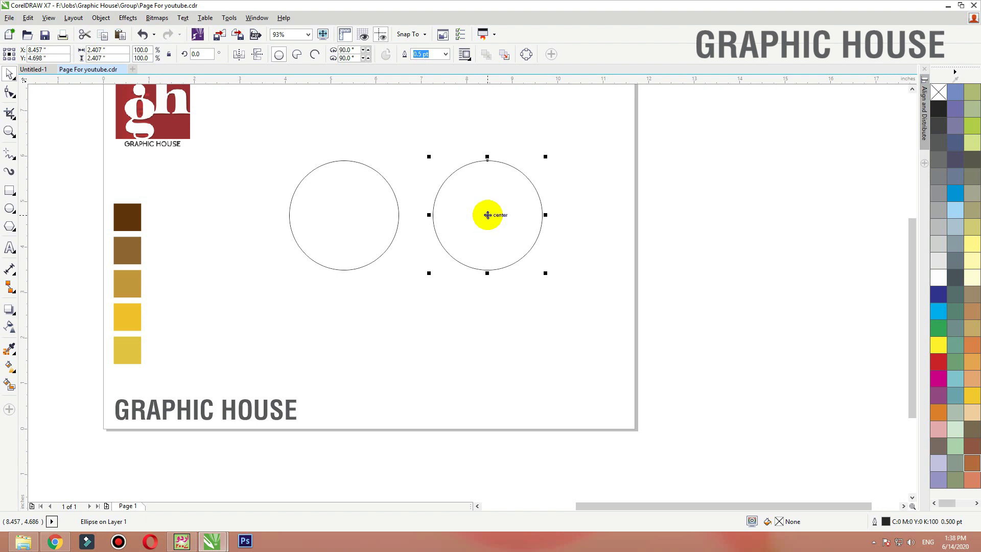
left_click_drag(487, 214, 413, 108)
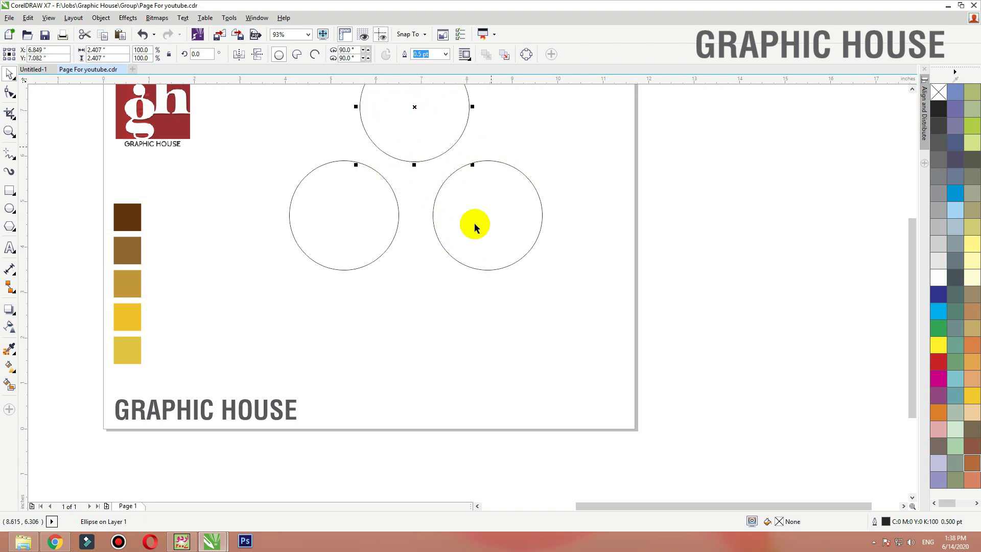
Step: Group the two lower circles
scroll(547, 256, "down", 3)
scroll(429, 203, "up", 4)
left_click(576, 198)
left_click_drag(744, 175, 164, 465)
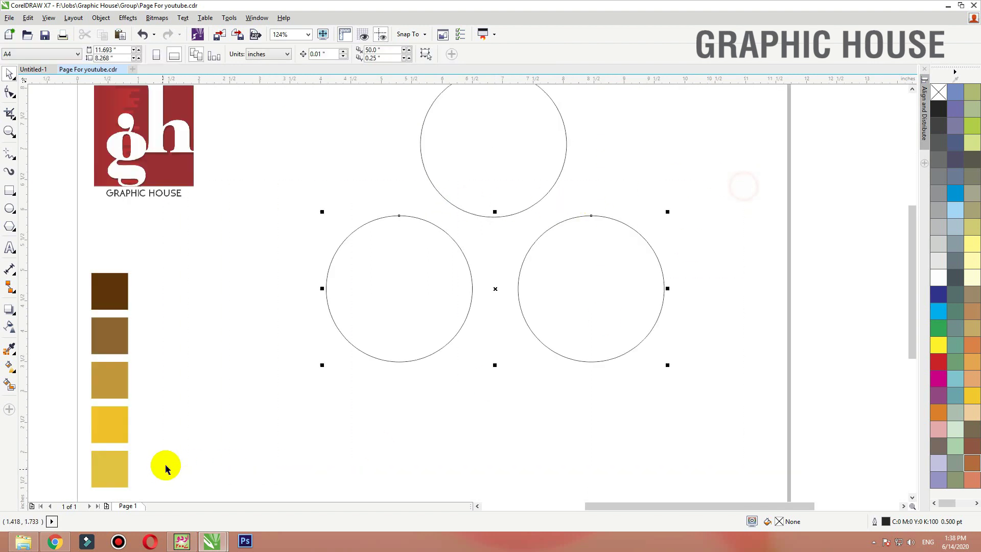
key("ctrl+g")
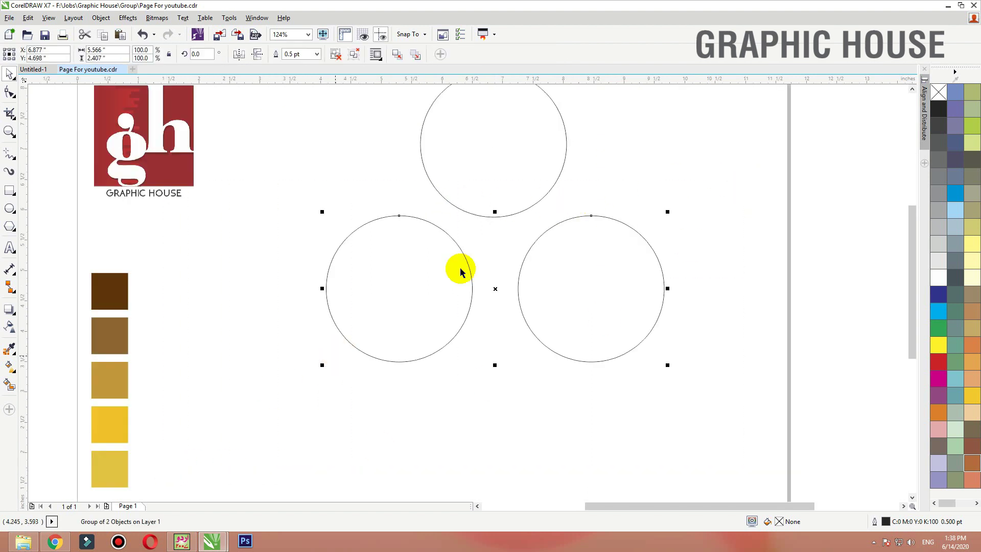
Step: Center the upper circle horizontally over the grouped pair and group them together
left_click(534, 205)
left_click(554, 226, "shift")
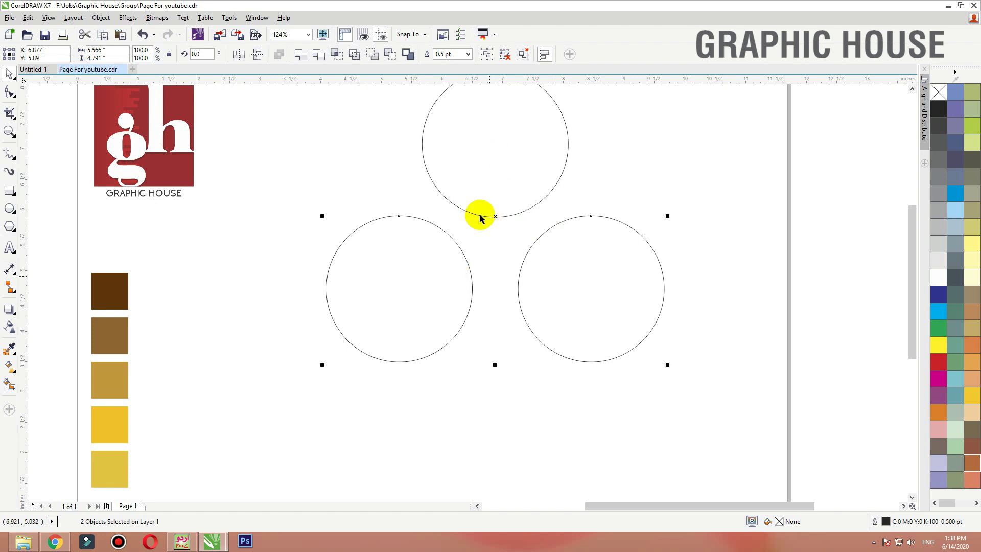
left_click(404, 273)
Step: Center the three-circle group on the page
scroll(404, 273, "down", 1)
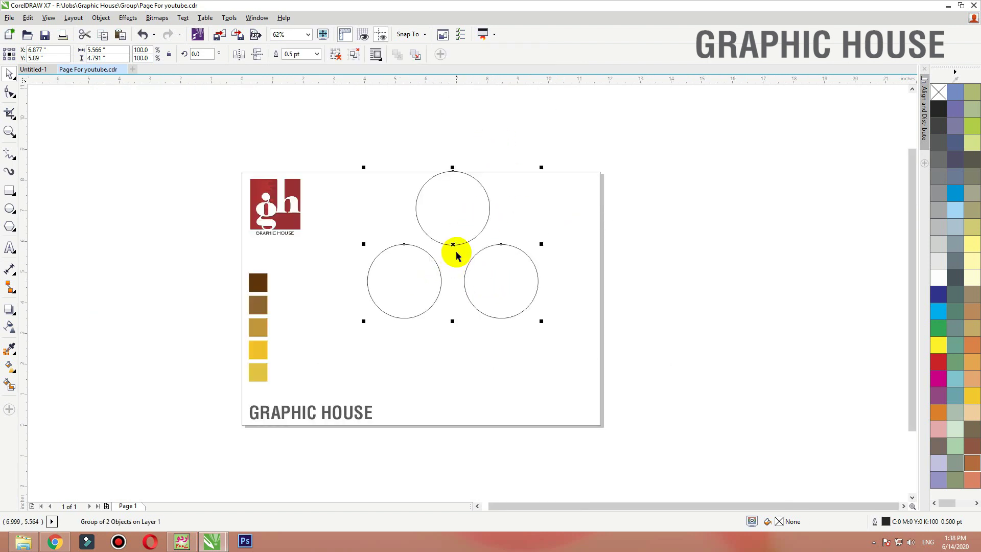
left_click_drag(455, 246, 438, 239)
key("ctrl+z")
key("p")
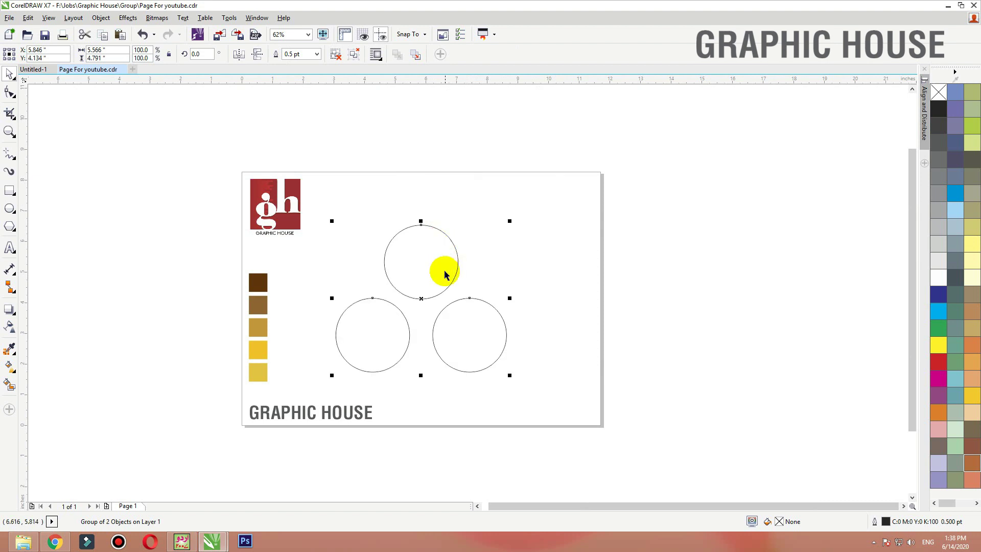
Step: Ungroup the upper circle from the lower pair and place a copy of it to the right
key("shift+F2")
key("F3")
left_click(337, 55)
left_click(500, 122)
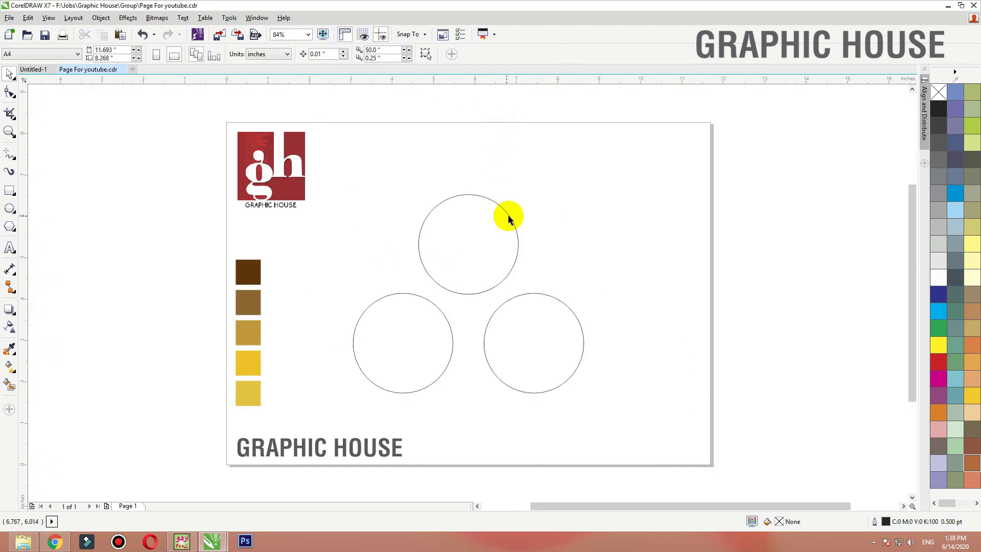
left_click_drag(511, 217, 714, 217)
Step: Regroup the original three circles and center the copied circle on the middle of that group
left_click_drag(645, 156, 332, 415)
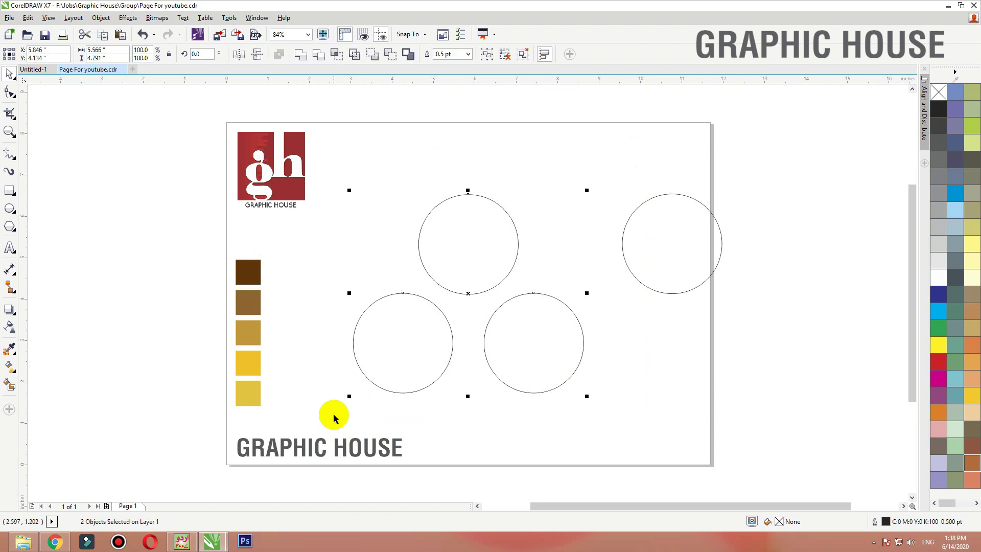
key("ctrl+g")
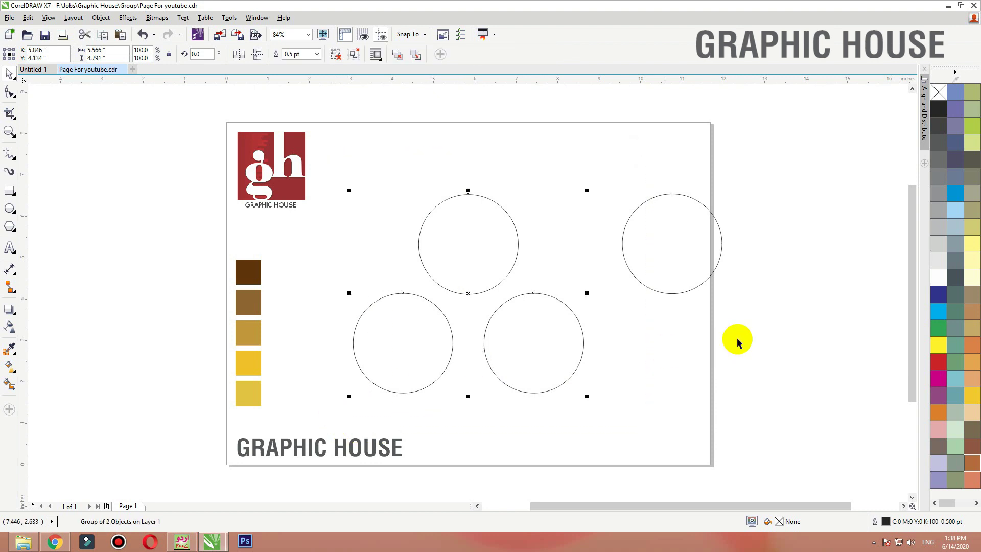
left_click(678, 294)
left_click(554, 298, "shift")
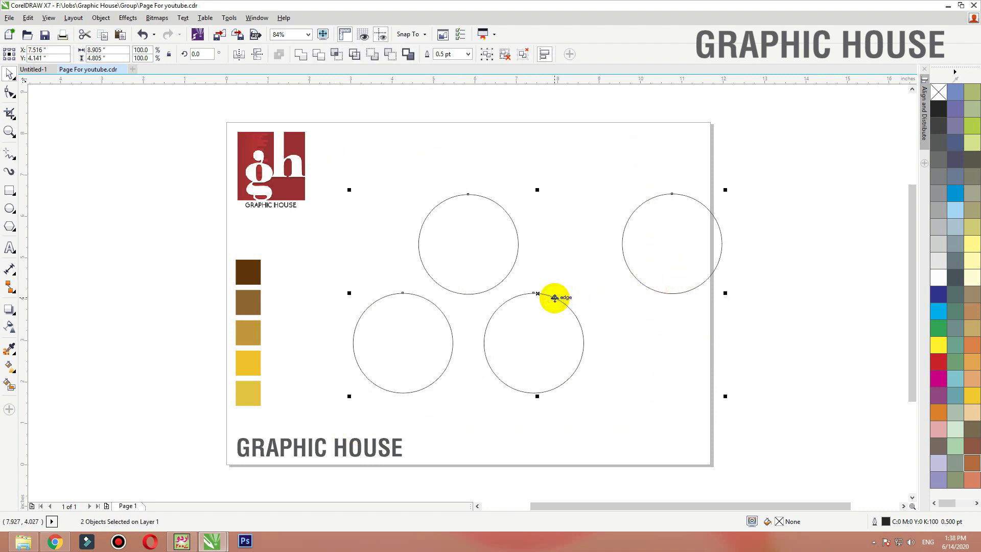
left_click(585, 271)
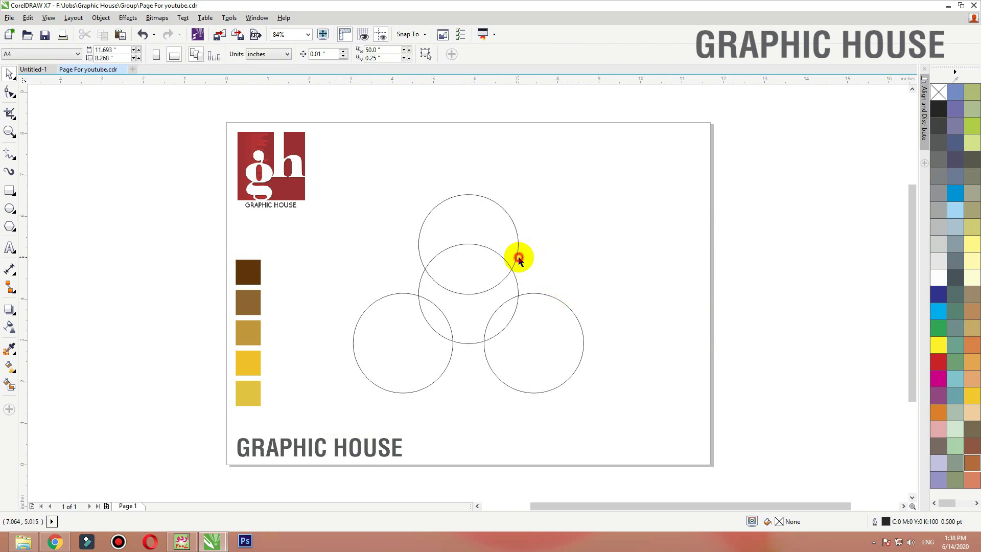
Step: Ungroup the three outer circles and weld them into a single curve object
left_click(517, 260)
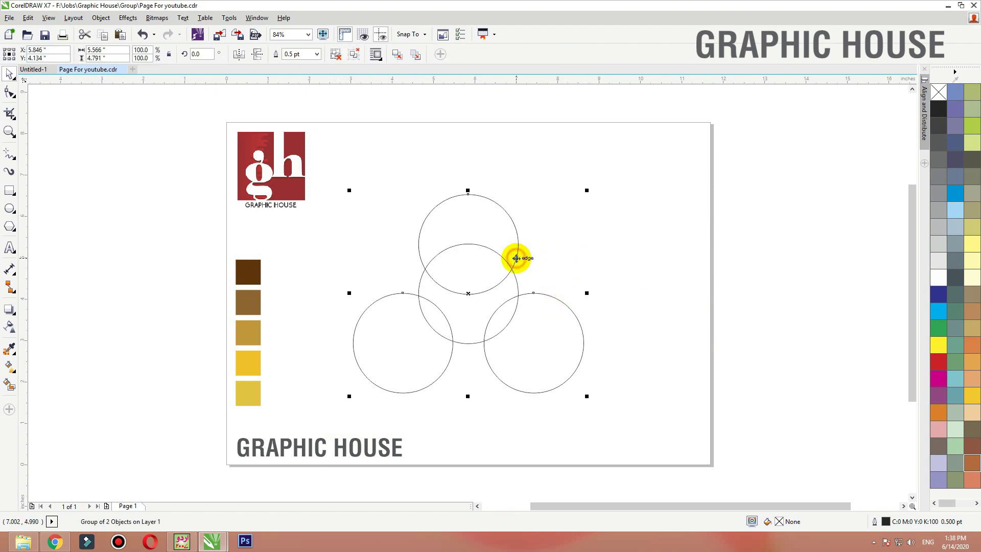
left_click(334, 58)
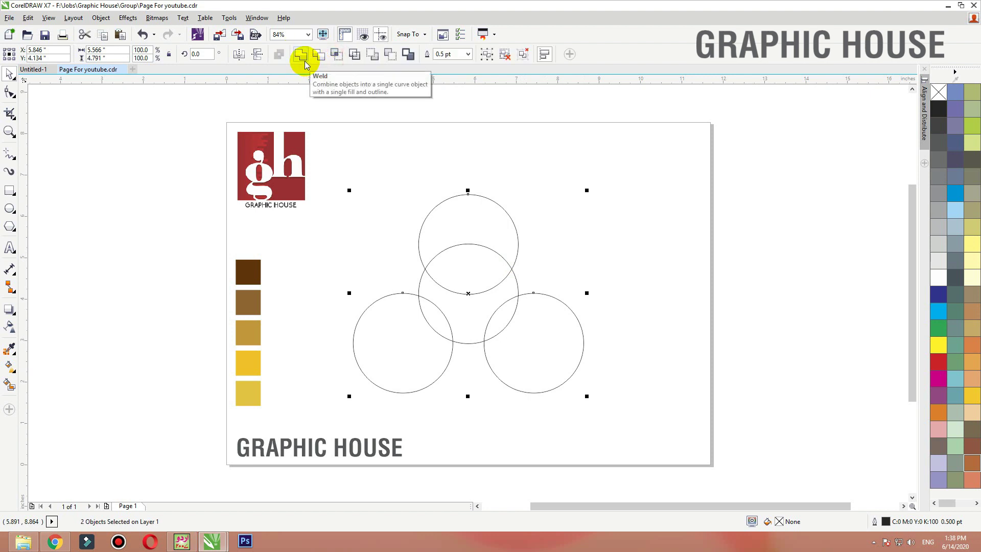
left_click_drag(518, 251, 646, 182)
key("ctrl+z")
Step: Fill the welded circles with yellow-green (C:40 M:0 Y:100 K:0) and remove their outline
left_click(973, 125)
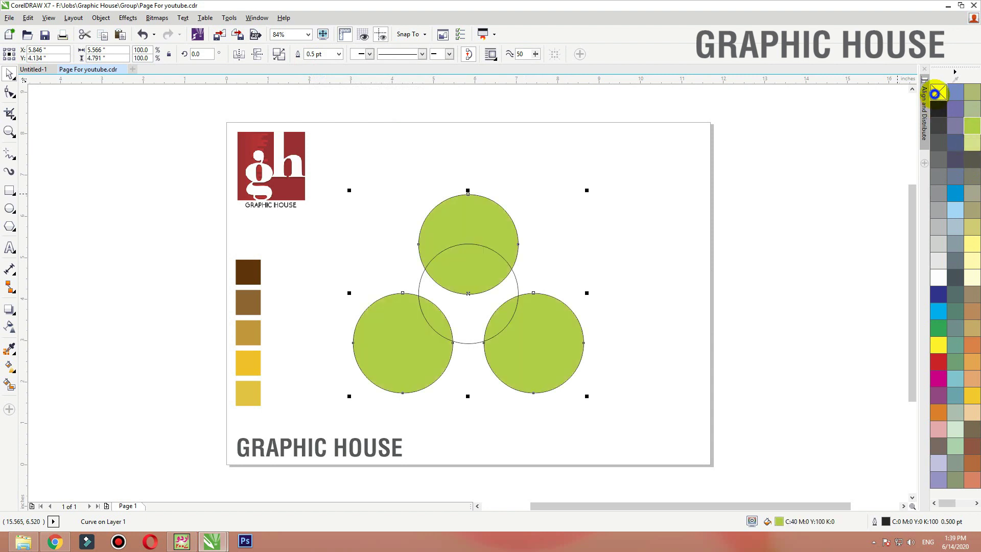
right_click(939, 92)
scroll(298, 462, "up", 1)
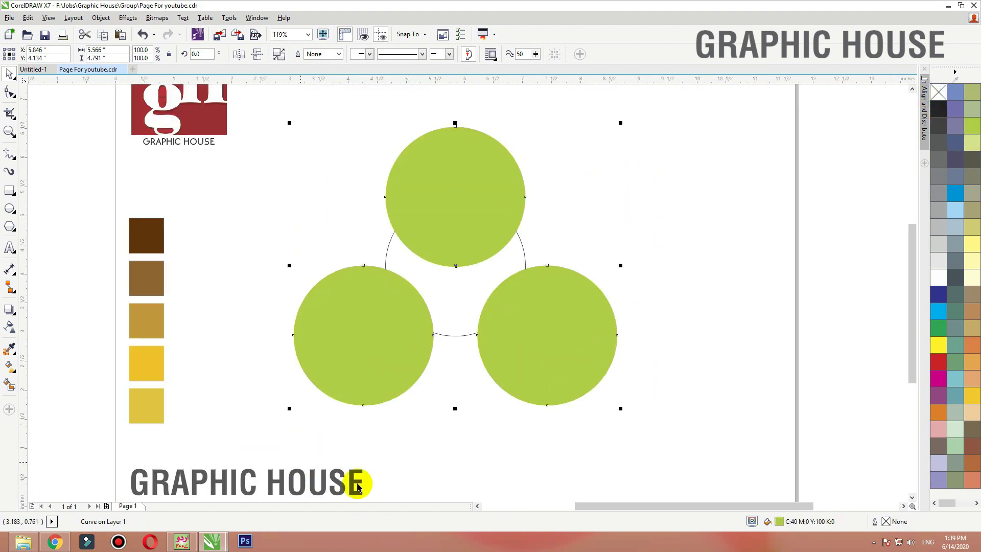
Step: Fill the middle circle with blue (C:100 M:20 Y:0 K:0) and remove its outline
left_click(521, 254)
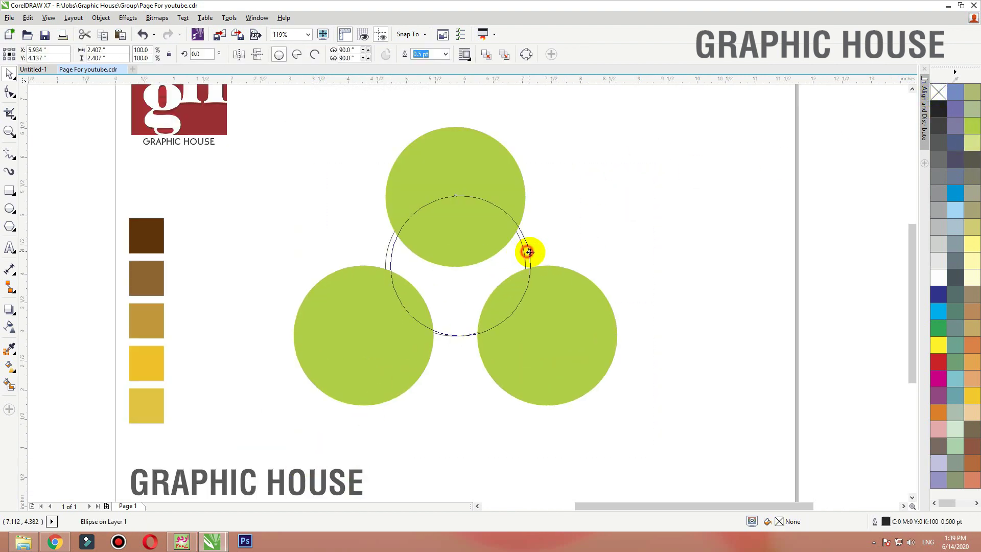
left_click(957, 200)
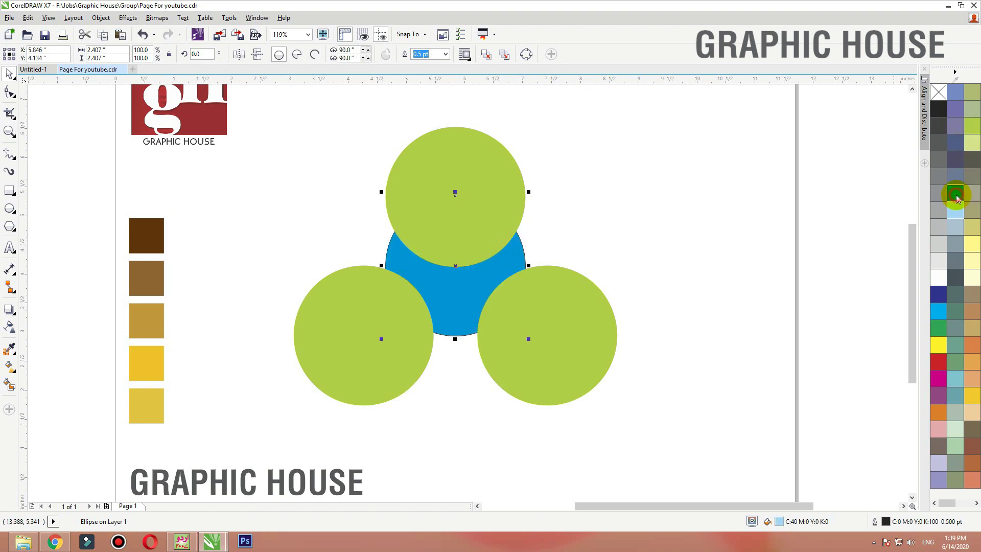
right_click(938, 92)
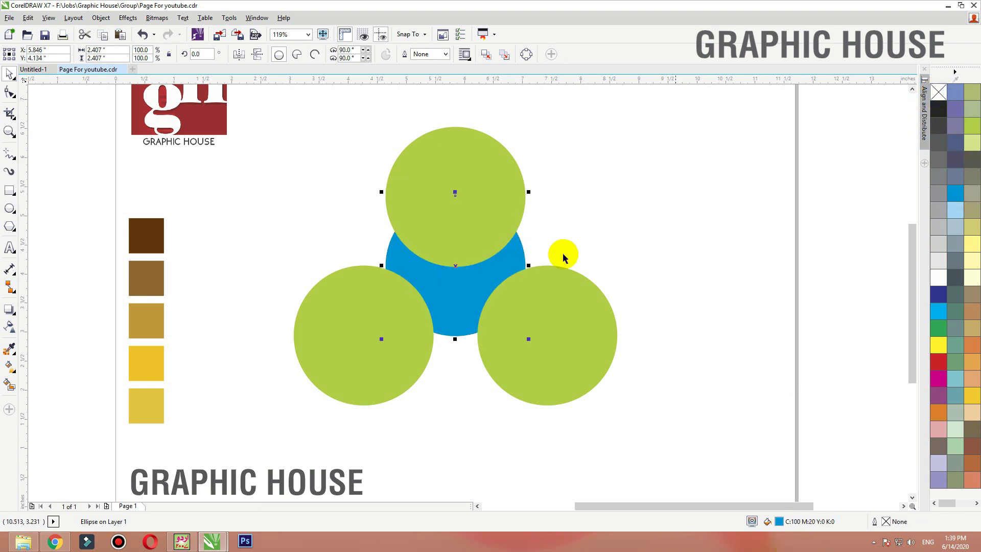
Step: Trim the blue middle circle using the welded green circles as the cutting shape
left_click(635, 243)
left_click(523, 301)
left_click(456, 304, "shift")
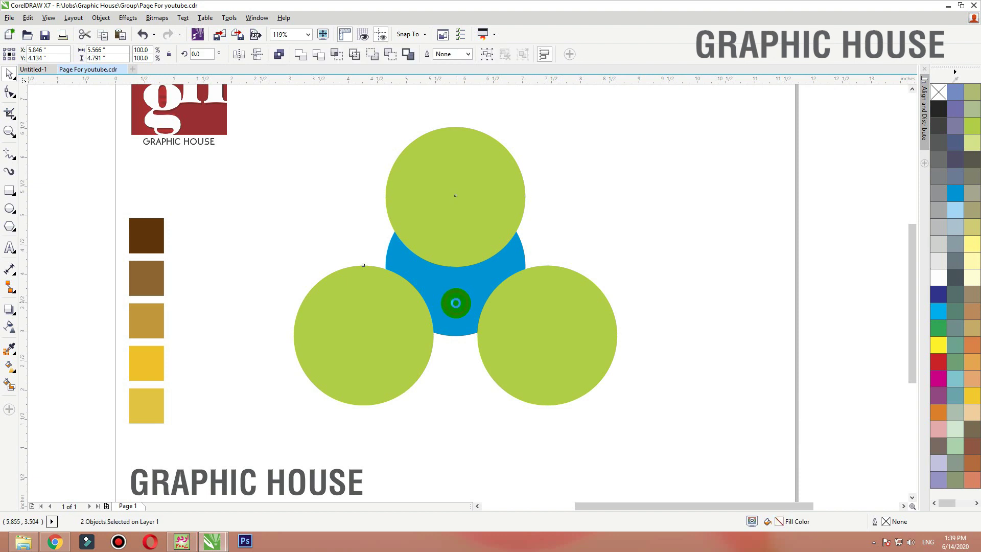
left_click(672, 234)
left_click_drag(613, 342, 618, 346)
key("ctrl+z")
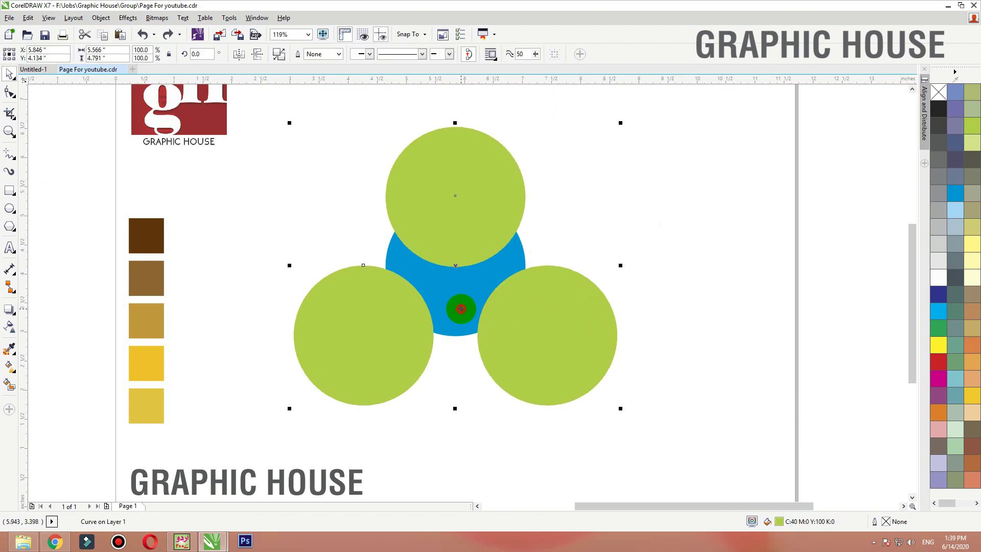
left_click(459, 305, "shift")
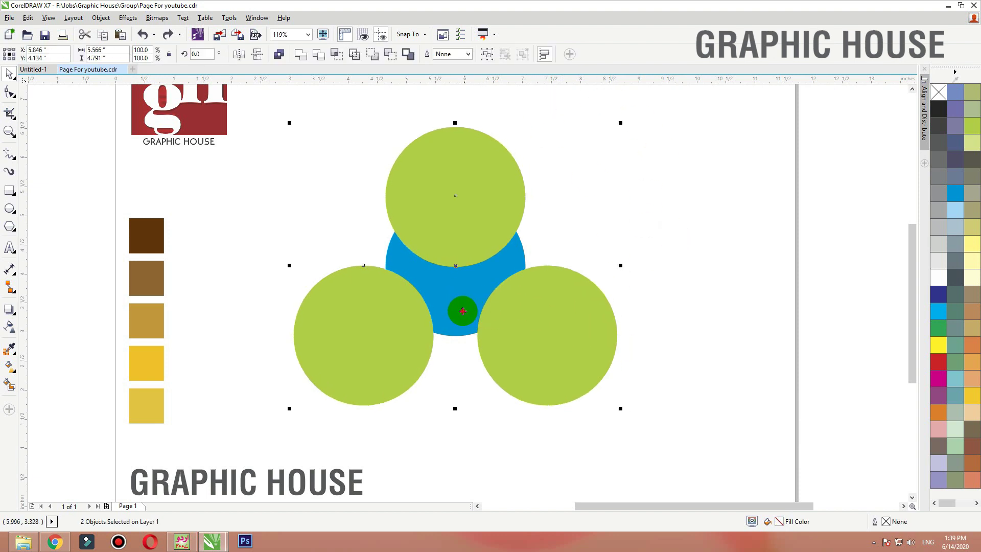
left_click(319, 55)
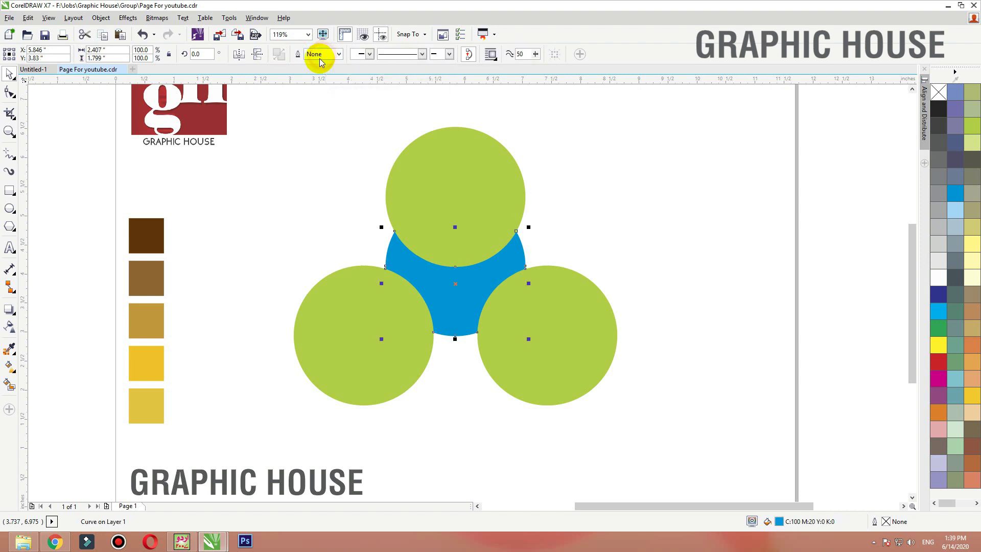
Step: Move the green circles clear to the right and shift the trimmed blue shape slightly up and left
left_click(315, 164)
left_click_drag(449, 299, 558, 243)
key("ctrl+z")
left_click_drag(562, 333, 830, 308)
left_click_drag(451, 305, 432, 275)
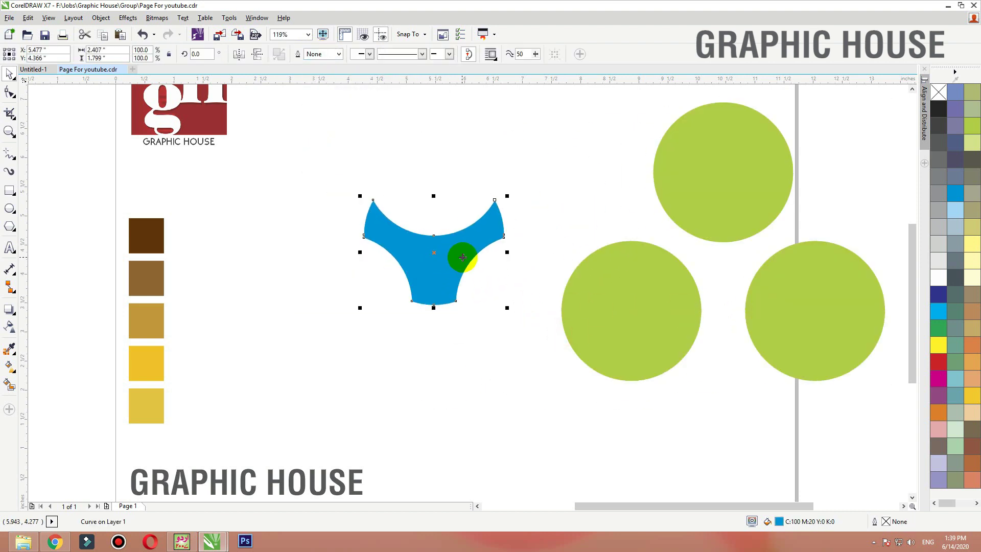
Step: Fill the trimmed blue shape with the golden-brown color sampled from the third swatch
left_click(10, 349)
left_click(156, 325)
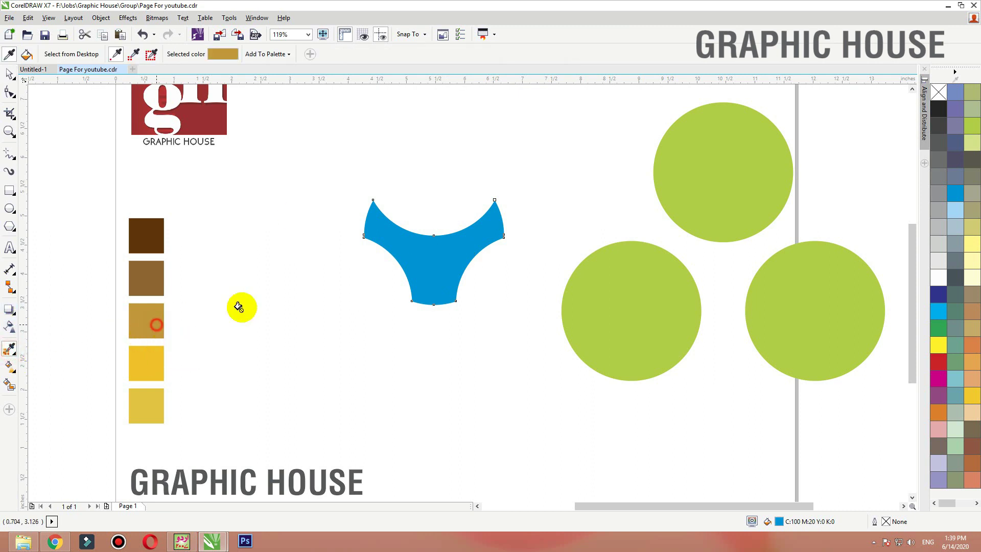
left_click(448, 256)
Step: Apply a linear fountain fill to the trimmed shape, ending in the pale yellow sampled from the lowest swatch
key("g")
left_click_drag(447, 214, 446, 329)
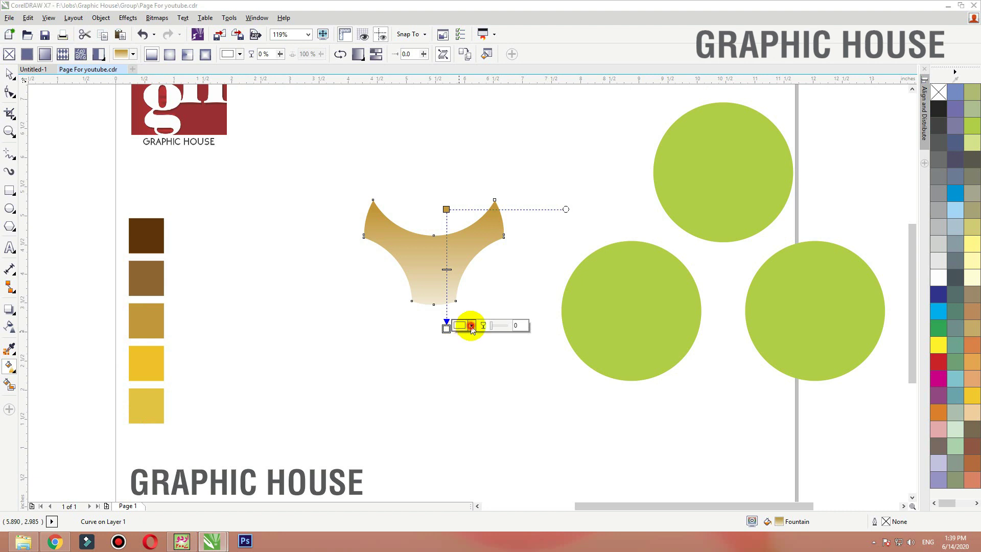
left_click(470, 326)
left_click(493, 346)
left_click(146, 403)
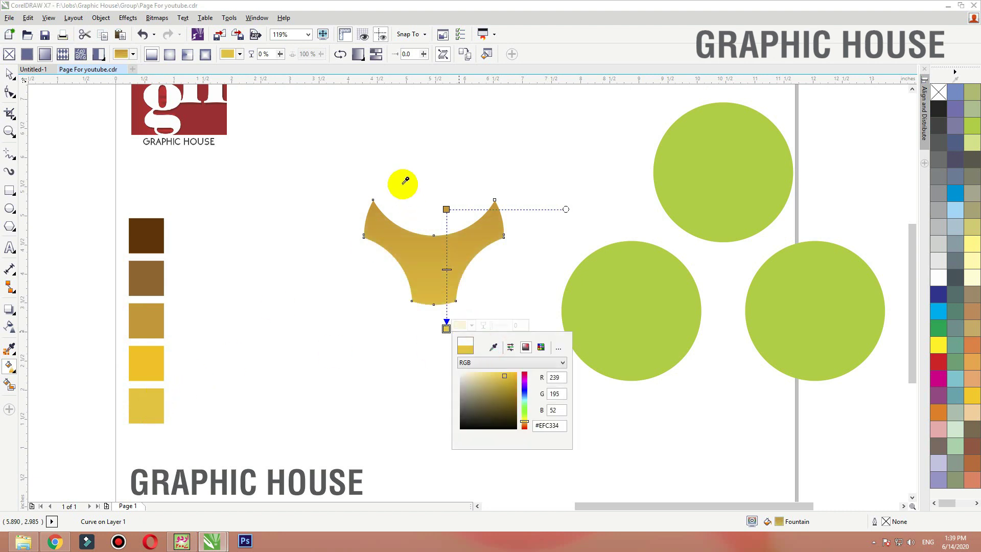
Step: Run the gradient horizontally across the shape and add a middle node with the bright yellow sampled from the fourth swatch
left_click_drag(366, 214, 503, 227)
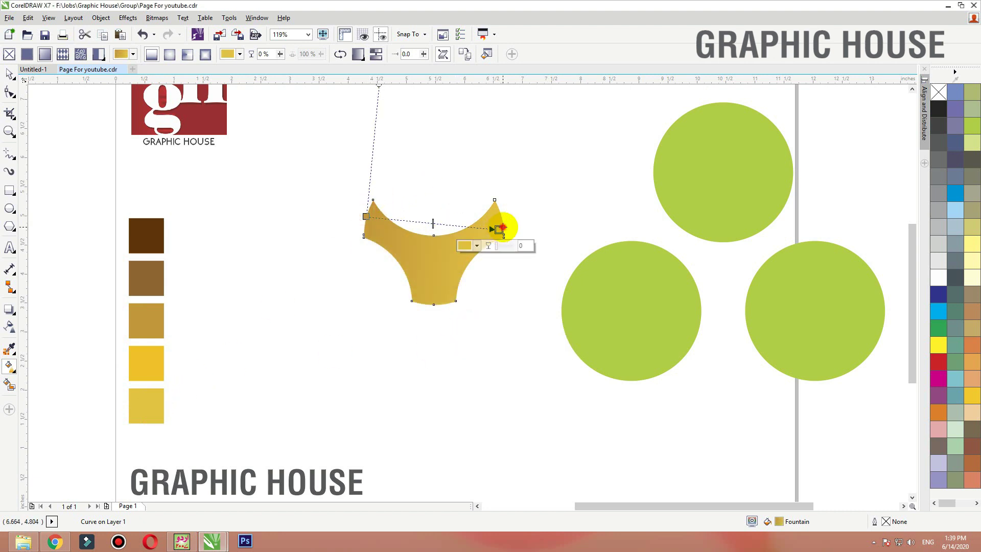
double_click(432, 223)
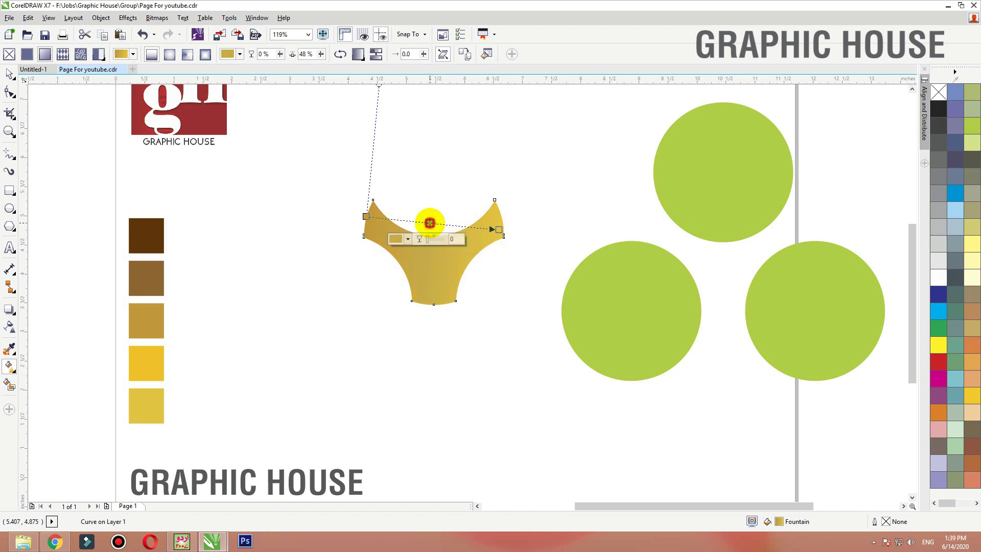
left_click(409, 240)
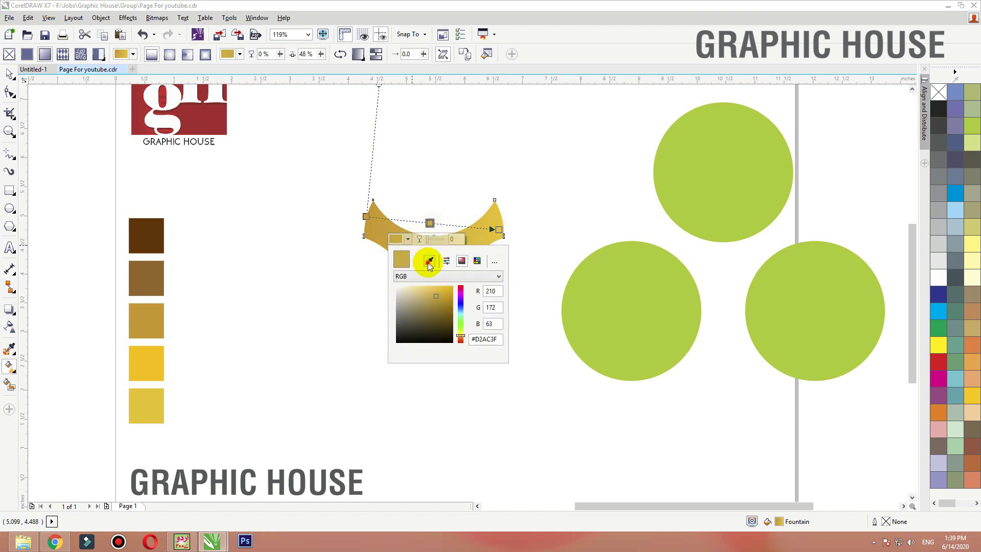
left_click(428, 260)
left_click(148, 365)
left_click_drag(366, 216, 375, 219)
Step: Move the gold shape off the page past its lower-right corner and place a copy below and to its left
key("space")
left_click(426, 158)
scroll(227, 178, "down", 2)
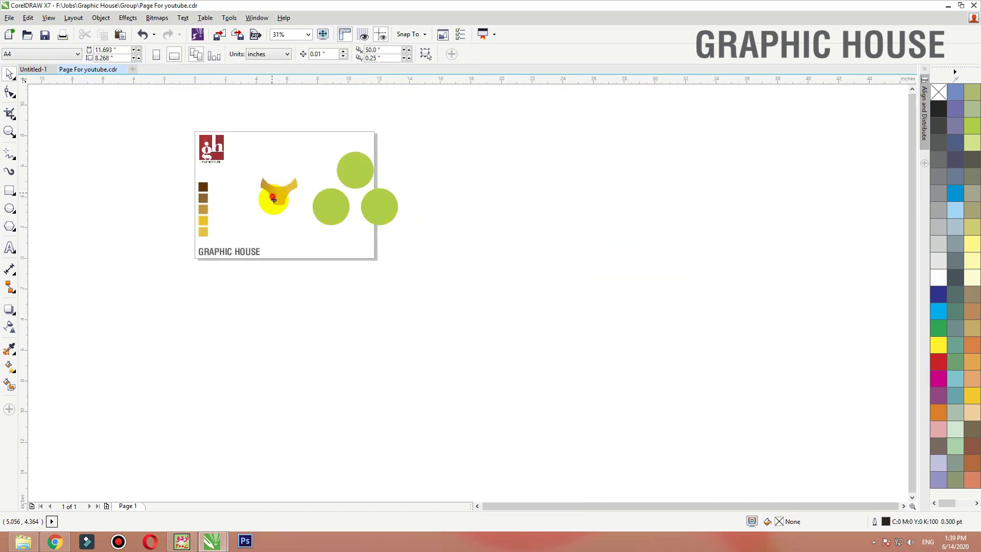
left_click_drag(274, 197, 402, 273)
key("shift+F2")
scroll(567, 113, "down", 2)
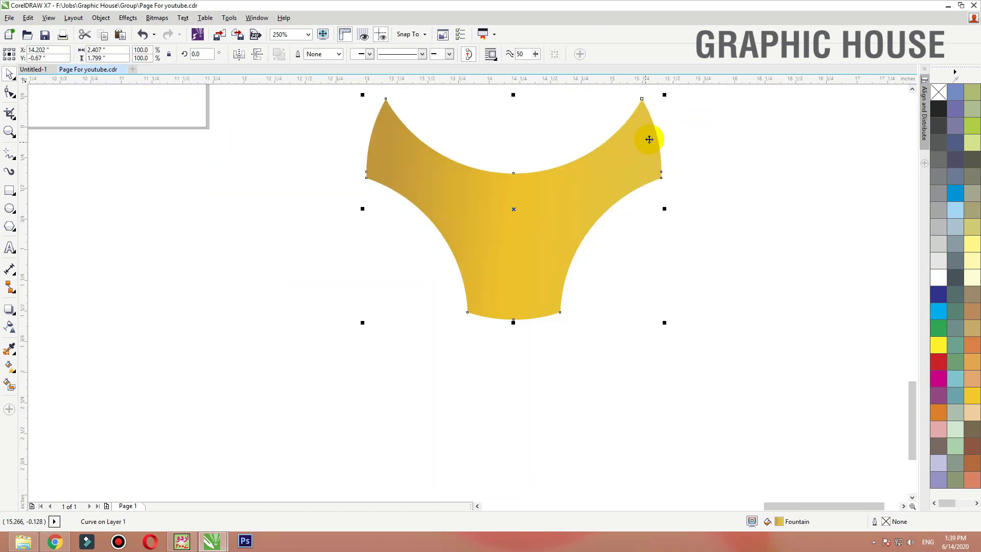
left_click_drag(617, 164, 458, 235)
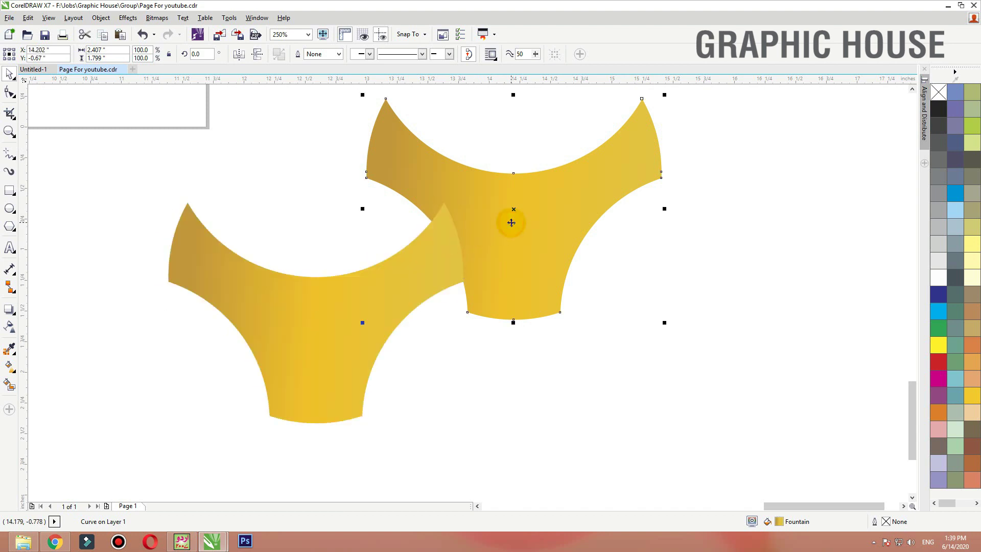
Step: Group the two overlapping gold shapes and place a copy of the group directly to its left, continuing the interlocking row
scroll(527, 278, "down", 2)
key("ctrl+a")
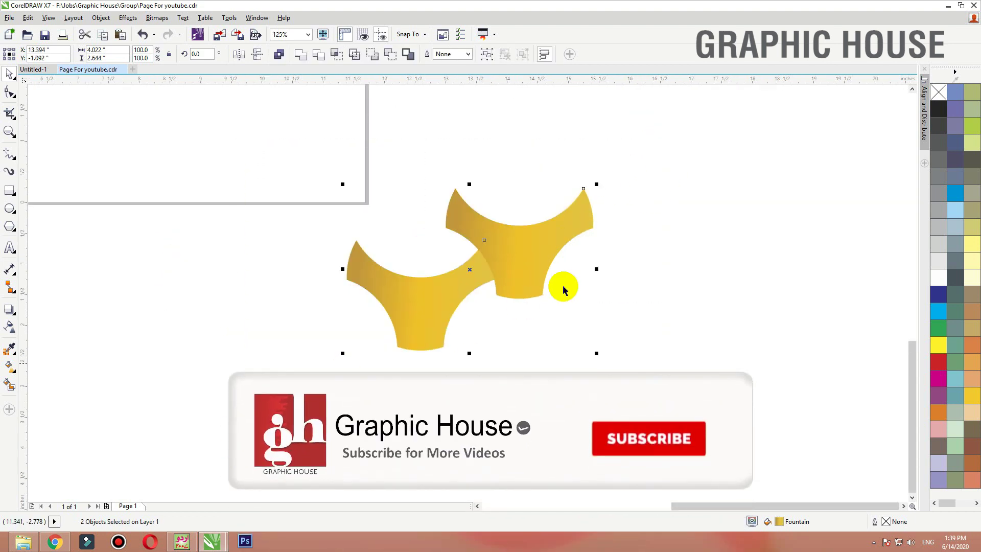
key("ctrl+g")
left_click_drag(592, 220, 404, 253)
scroll(469, 273, "down", 2)
scroll(469, 270, "down", 1)
key("F2")
left_click_drag(532, 243, 146, 329)
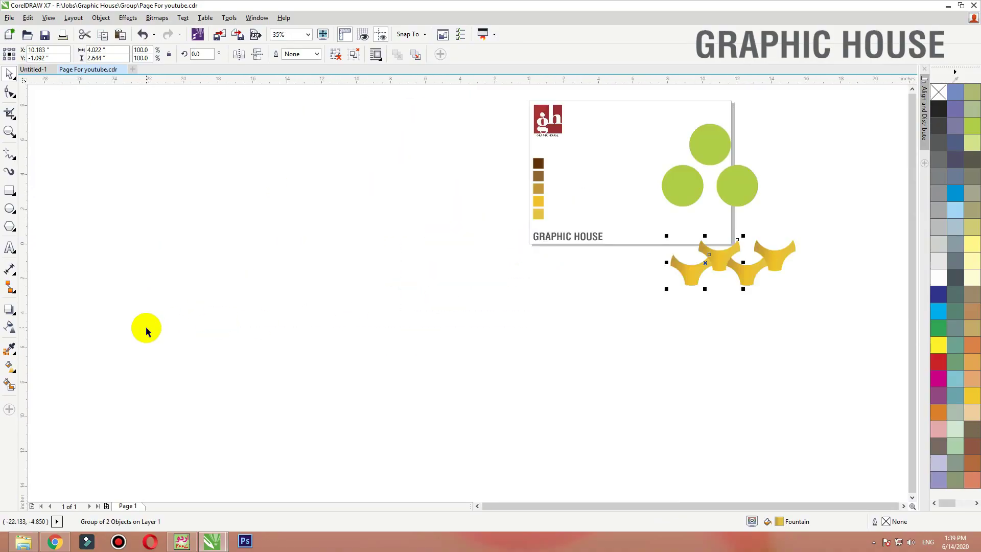
Step: Repeat the duplication six times to extend the interlocking row to the left
key("ctrl+r")
key("ctrl+r")
key("ctrl+r")
key("ctrl+r")
key("ctrl+r")
key("ctrl+r")
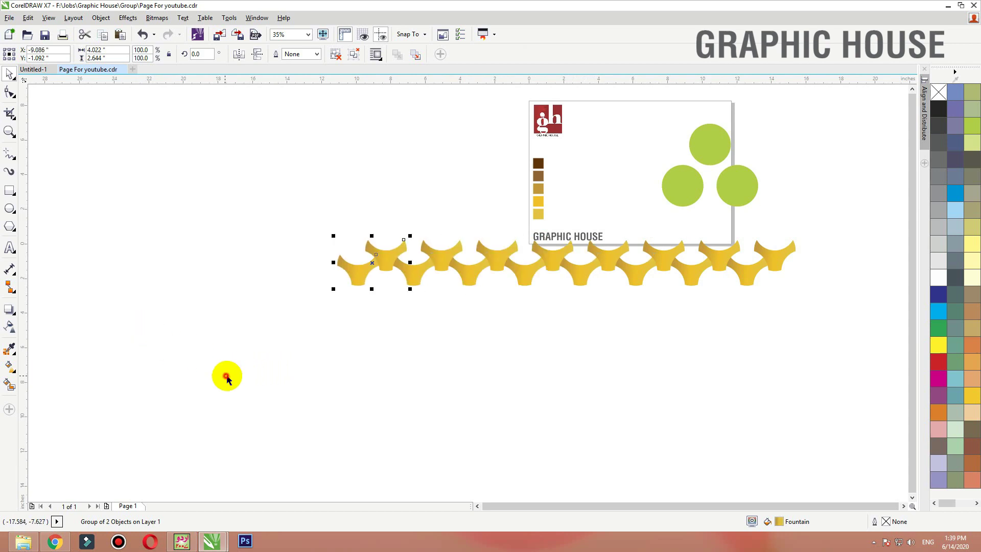
Step: Group all the gold pairs into a single row and move the row down, clear of the page
left_click_drag(220, 378, 809, 260)
key("ctrl+g")
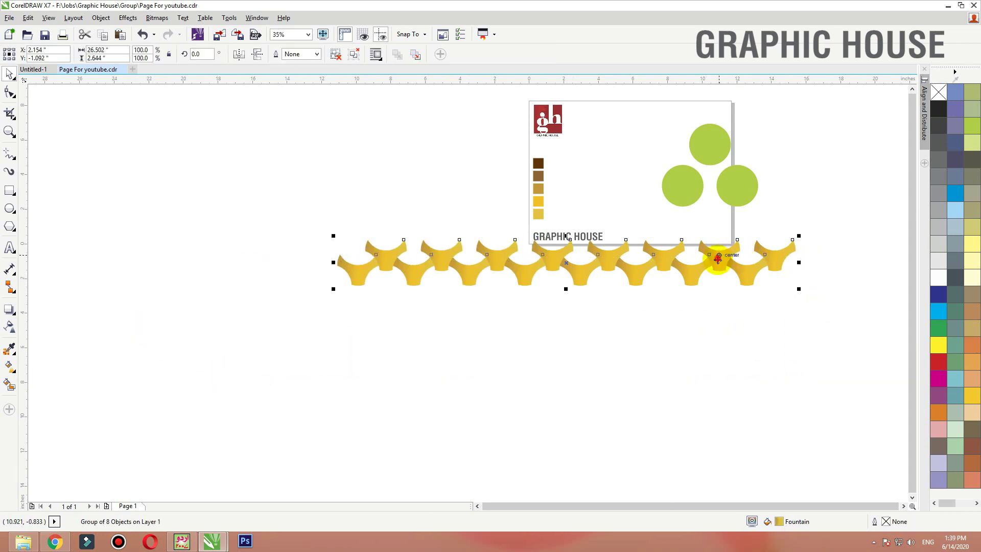
left_click_drag(714, 258, 699, 324)
key("shift+F2")
scroll(514, 278, "up", 2)
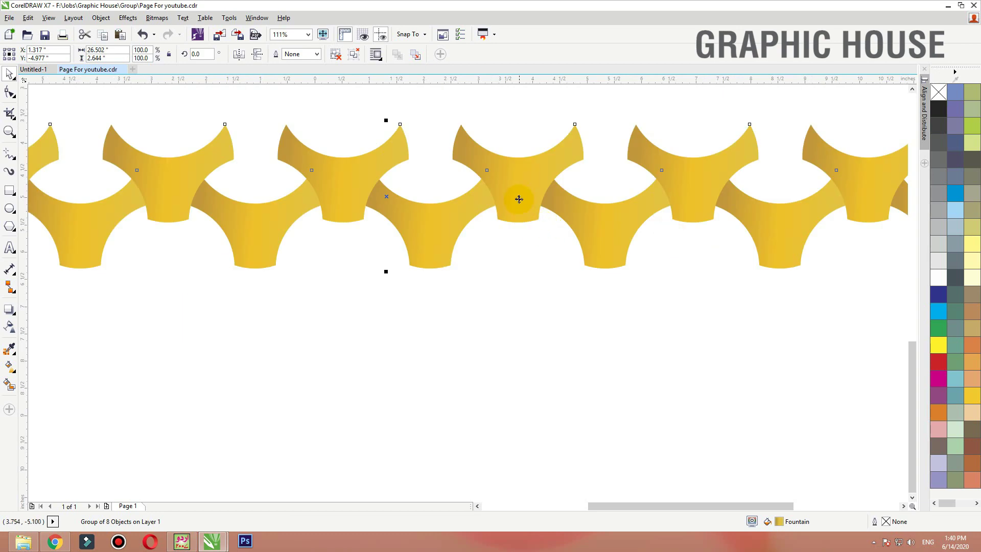
Step: Place a copy of the gold row straight below, overlapping the original, and send the copy to the back
left_click_drag(519, 199, 519, 264)
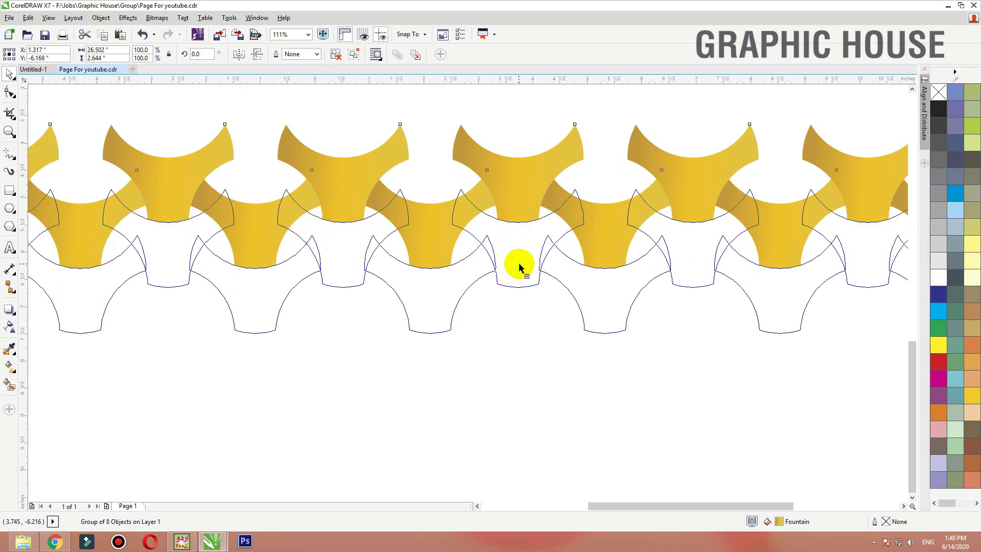
left_click_drag(519, 264, 519, 263)
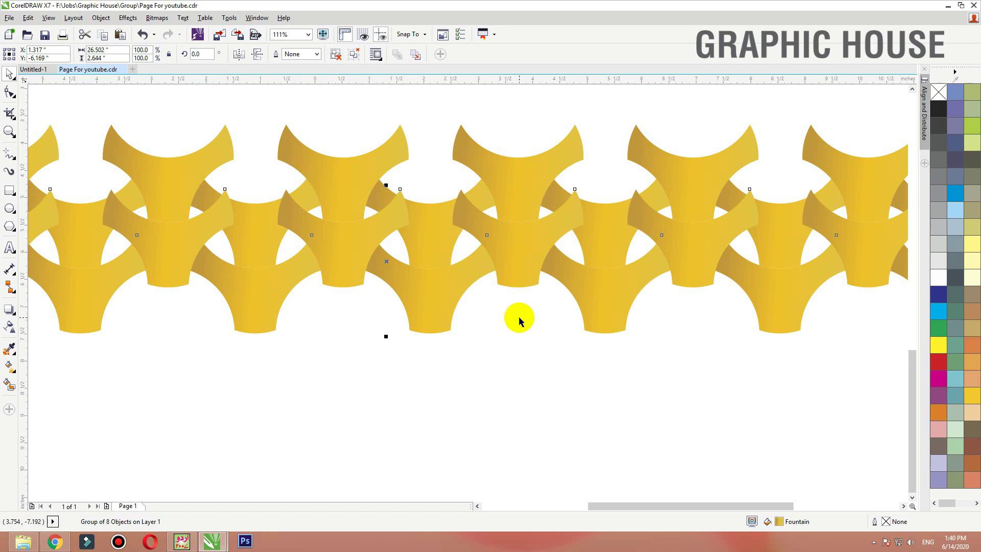
key("shift+Page_Down")
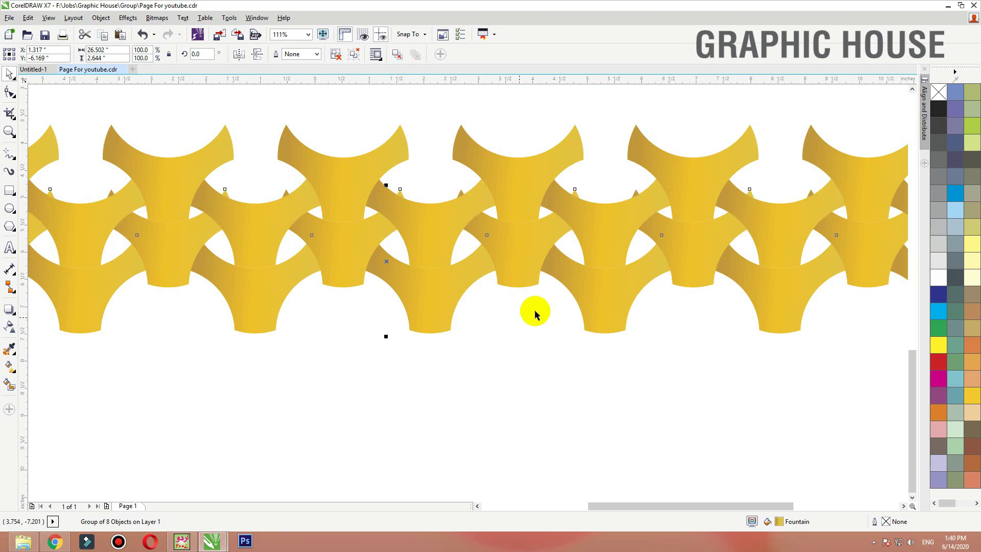
Step: Move the rear row down to interlock with the first and add further copies below until there are six rows
left_click_drag(534, 263, 524, 354)
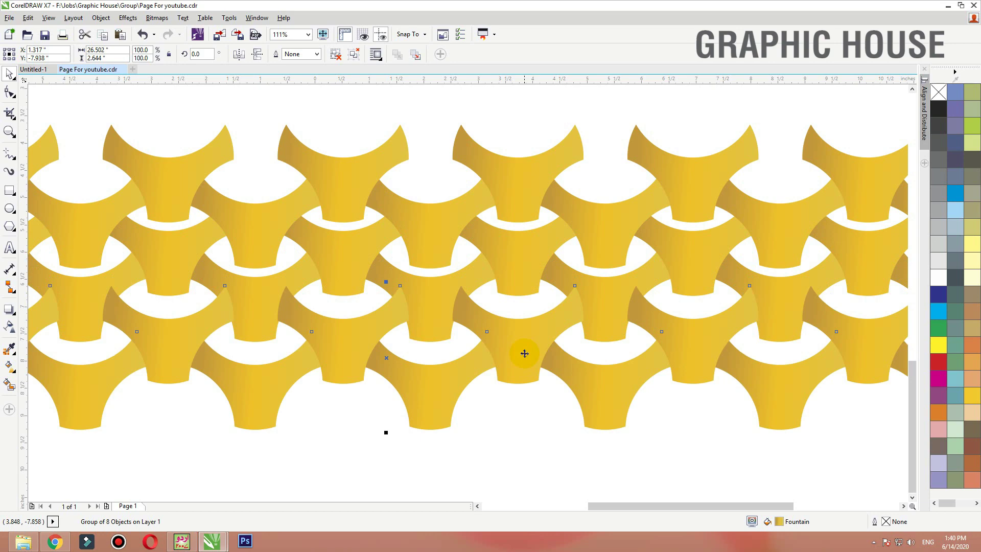
scroll(409, 245, "down", 4)
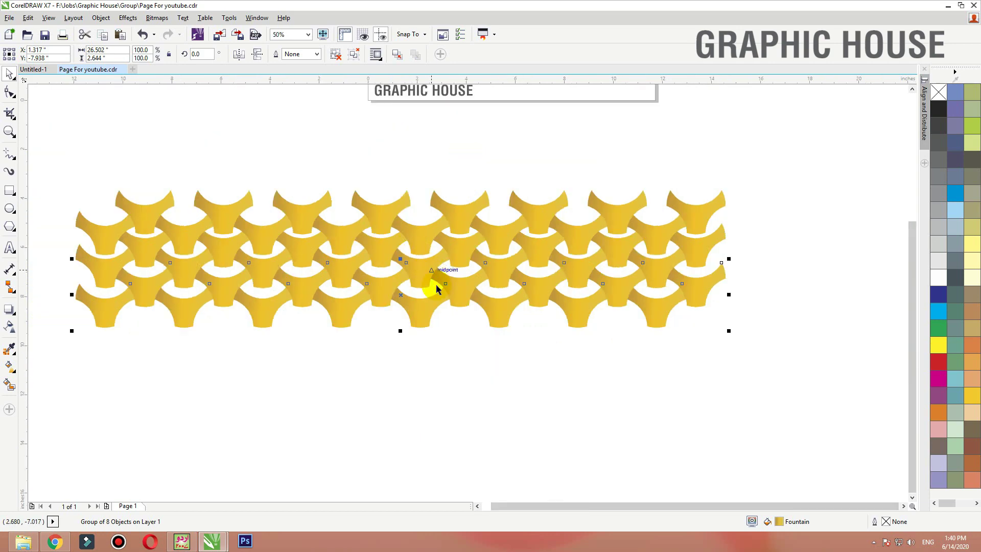
left_click_drag(436, 289, 458, 419)
scroll(495, 181, "down", 1)
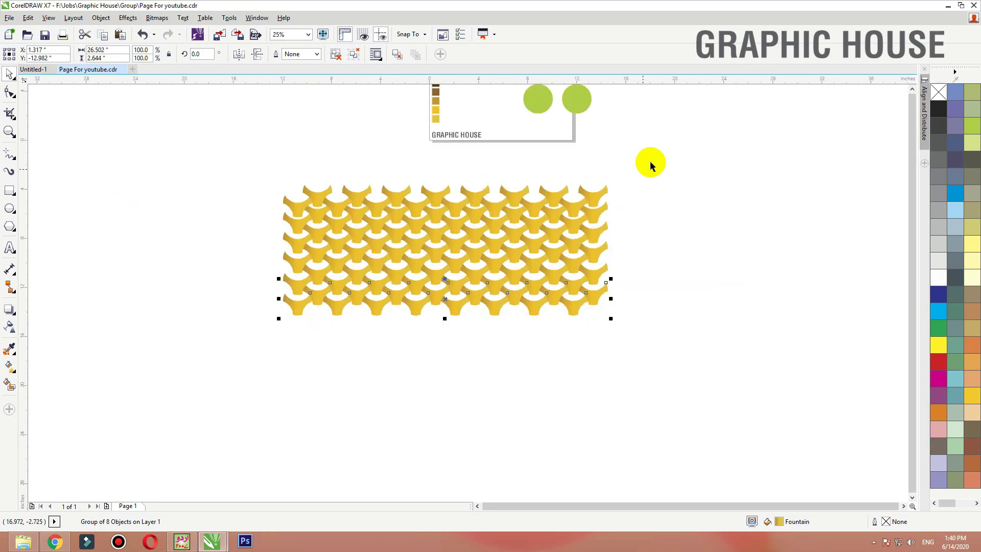
Step: Select all six gold rows and place a copy of the block straight below it
left_click_drag(650, 160, 249, 386)
left_click_drag(477, 219, 479, 337)
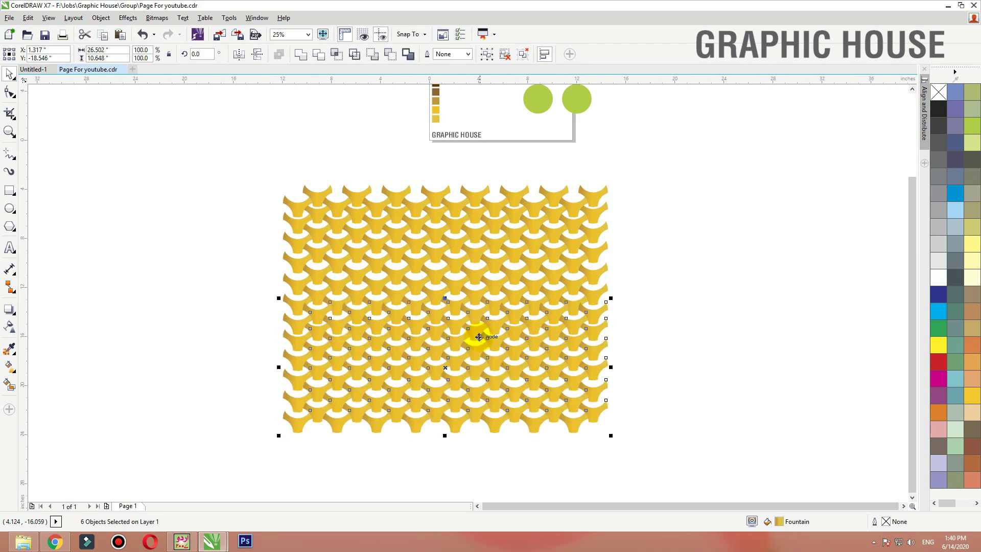
left_click(660, 224)
Step: Distribute all twelve rows with equal vertical spacing and group them into one pattern
left_click_drag(662, 153, 210, 455)
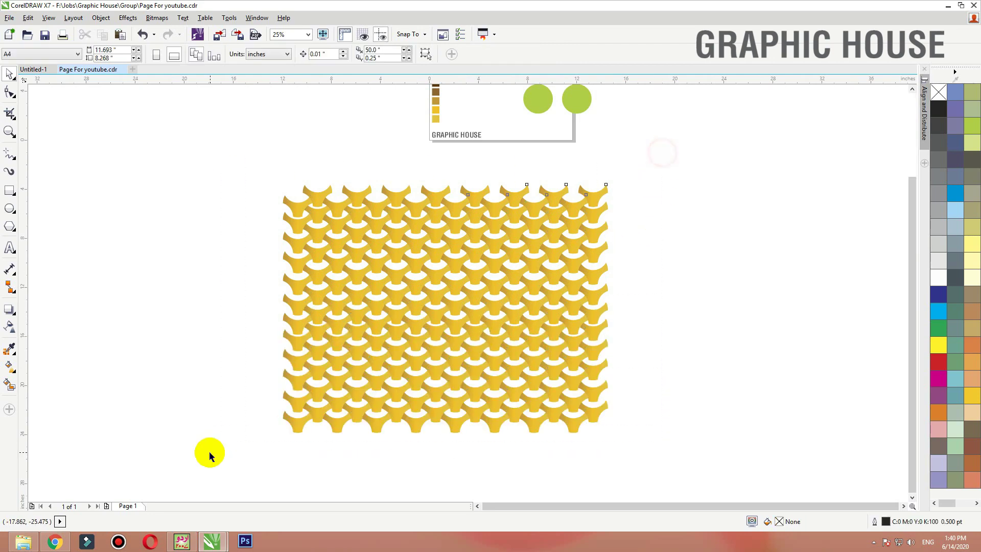
key("shift+F2")
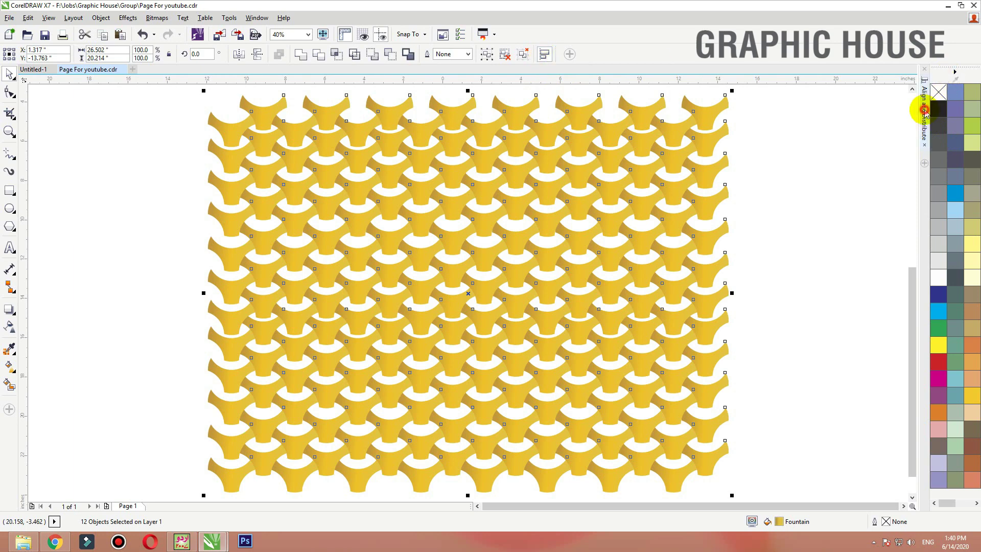
left_click(924, 110)
left_click(910, 109)
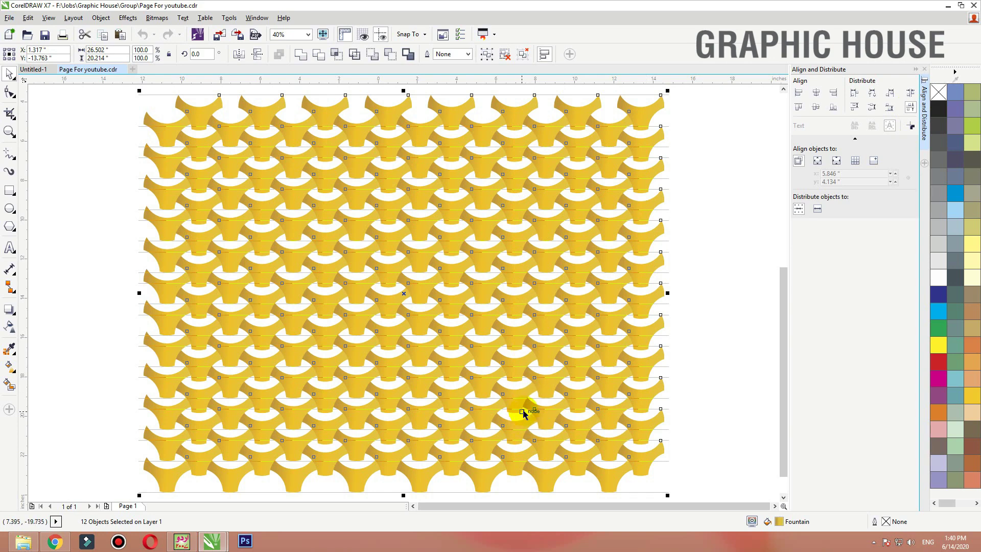
left_click(917, 69)
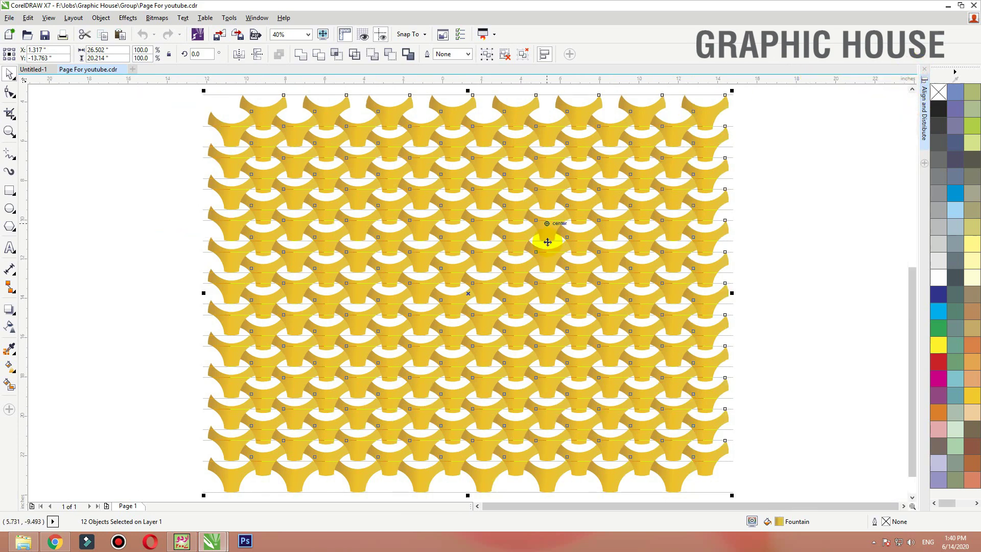
key("ctrl+g")
key("F4")
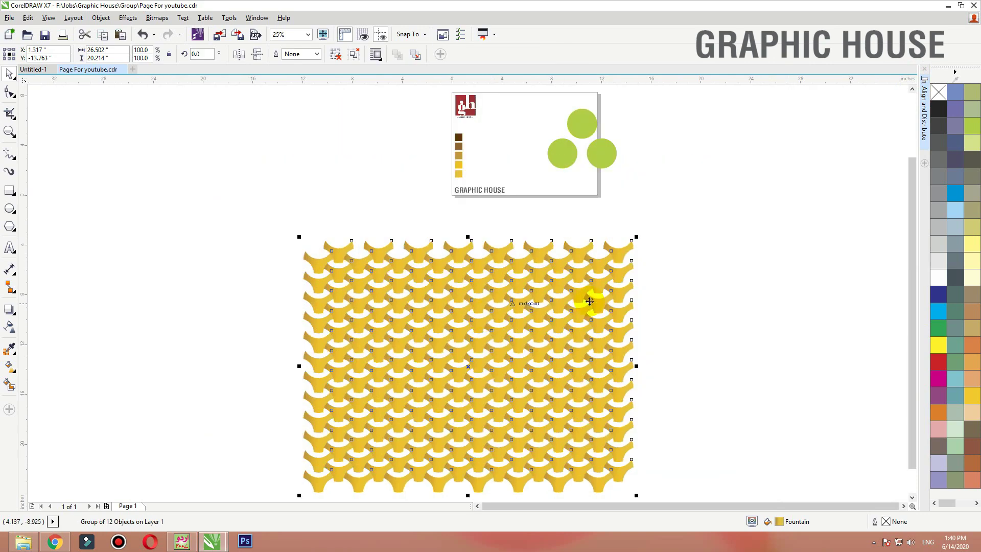
Step: Shift the pattern group slightly up and to the right, and move the three green circles off the page's right side
left_click(560, 297)
left_click_drag(540, 295, 620, 280)
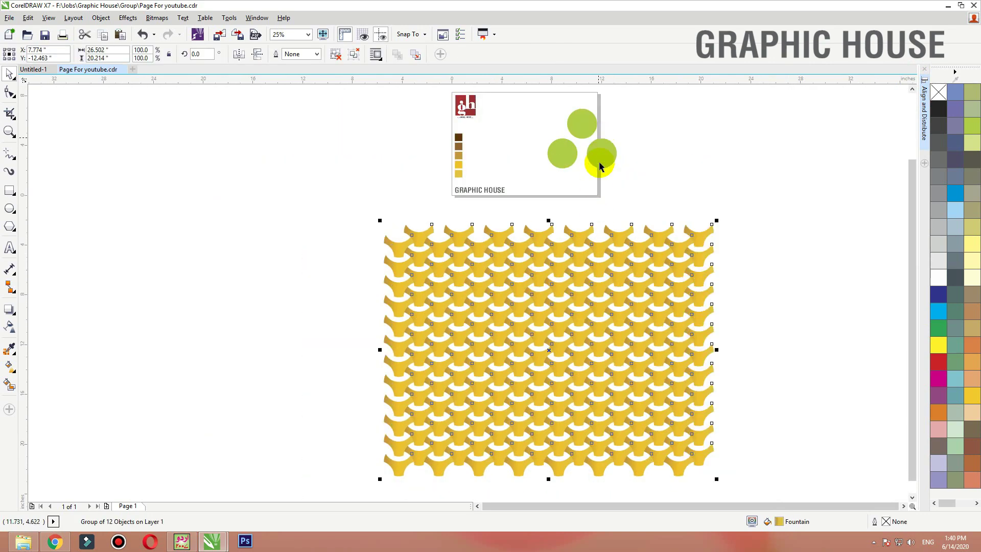
left_click(600, 164)
left_click_drag(572, 158, 696, 158)
Step: Draw a rectangle about 8.33 by 4.89 inches on the page and fill it with the brown sampled from the second swatch
left_click(9, 190)
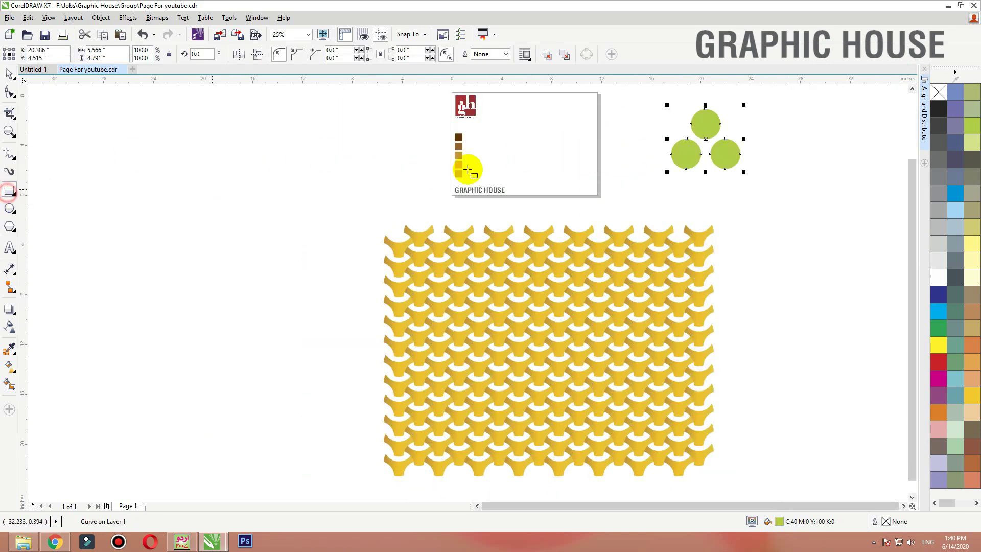
left_click_drag(584, 117, 480, 178)
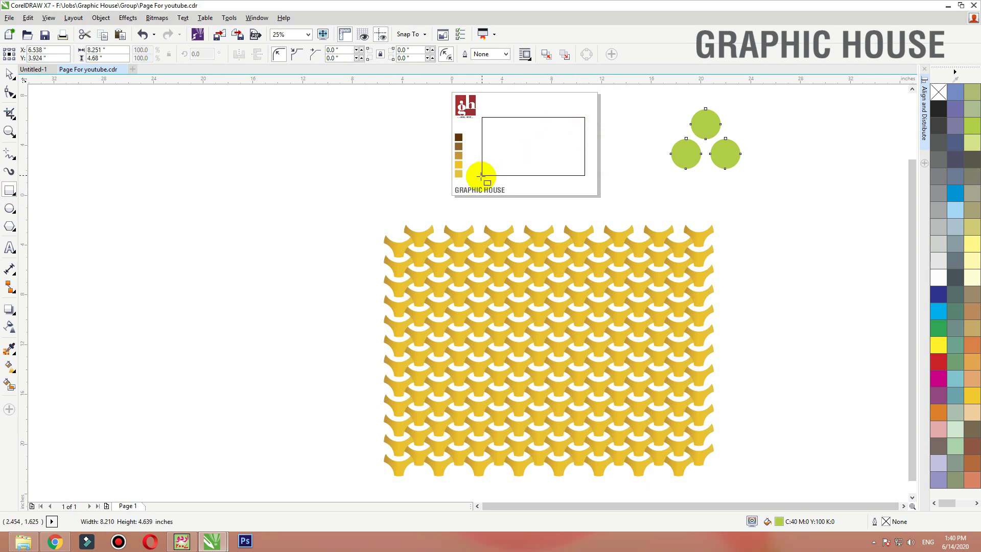
left_click(10, 349)
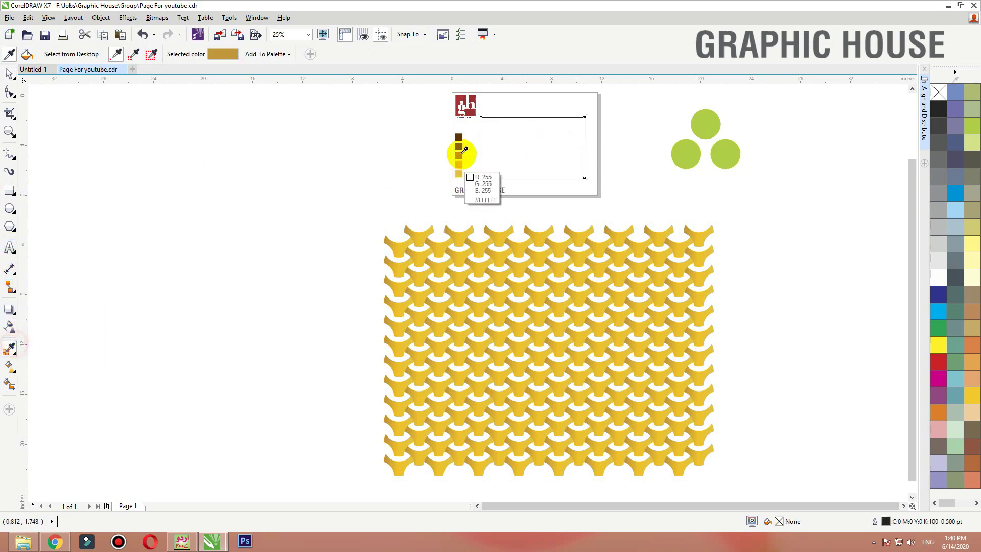
left_click(458, 146)
left_click(553, 144)
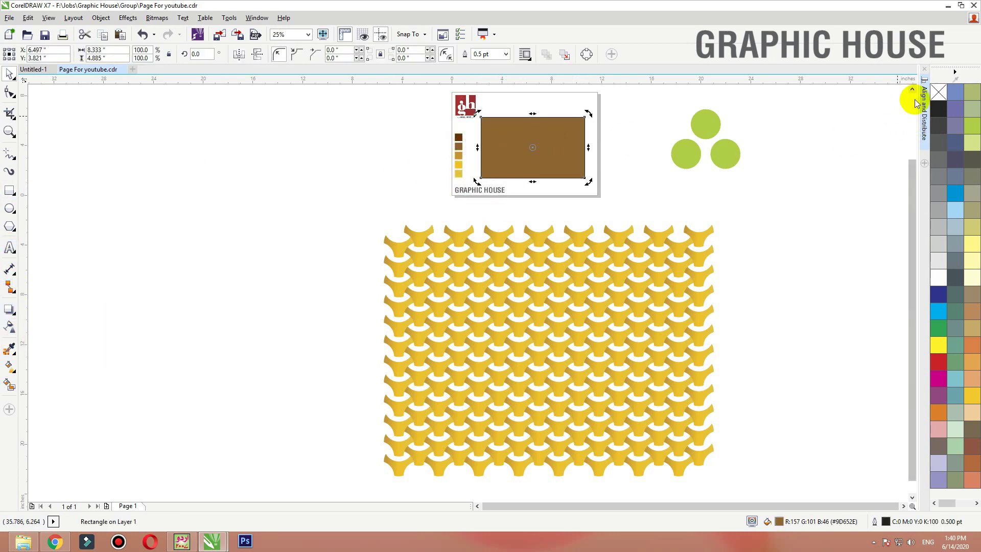
Step: Remove the brown rectangle's outline and PowerClip the gold pattern group inside the rectangle
left_click(596, 278)
right_click(597, 280)
left_click(574, 278)
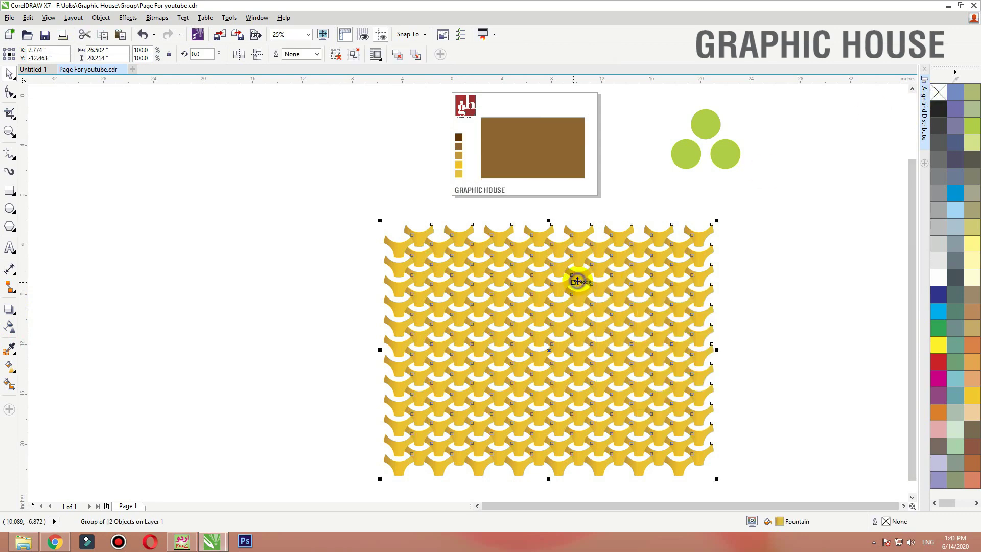
right_click(580, 274)
left_click(648, 201)
left_click(560, 131)
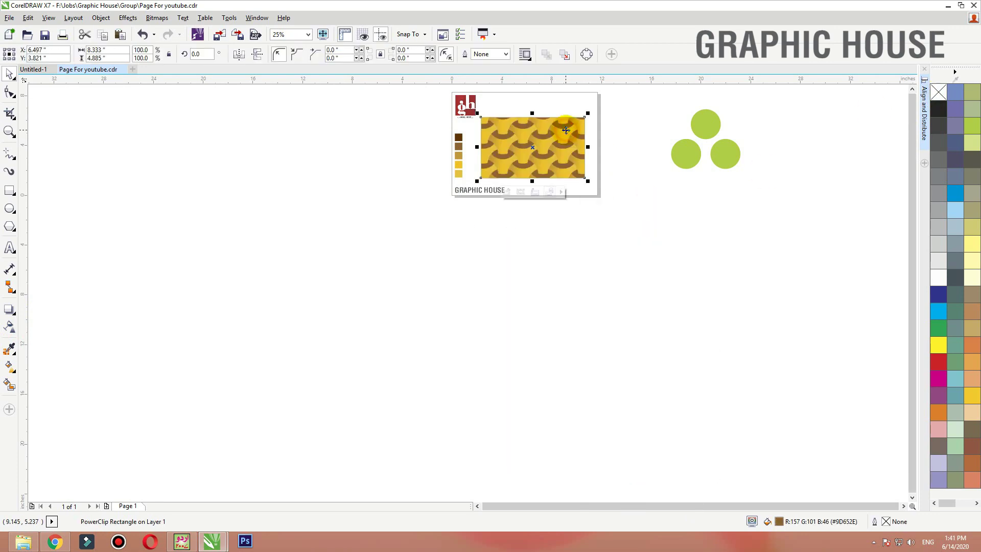
Step: Fit the PowerClip contents so the pattern fills the rectangular frame proportionally
scroll(560, 132, "up", 3)
scroll(584, 144, "down", 1)
right_click(584, 145)
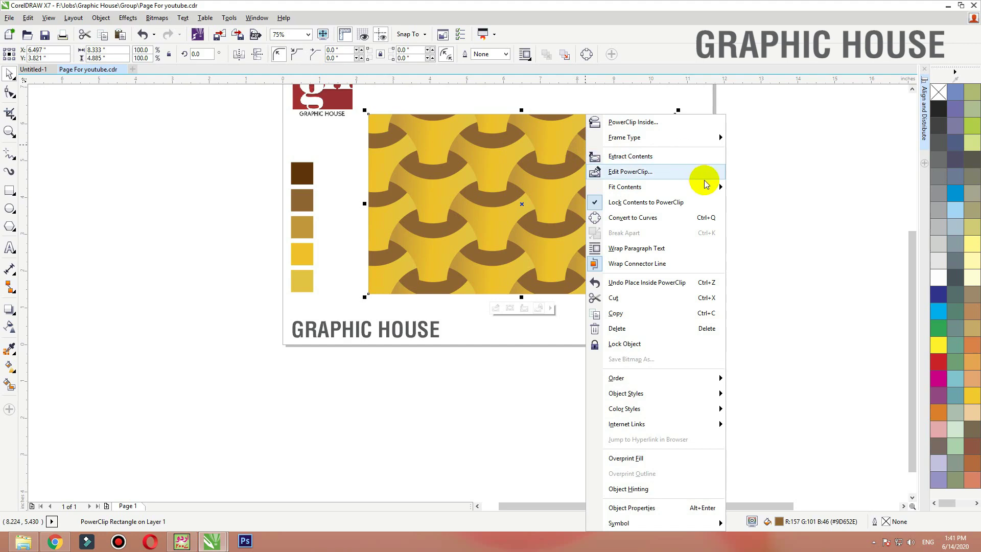
mouse_move(707, 187)
left_click(770, 217)
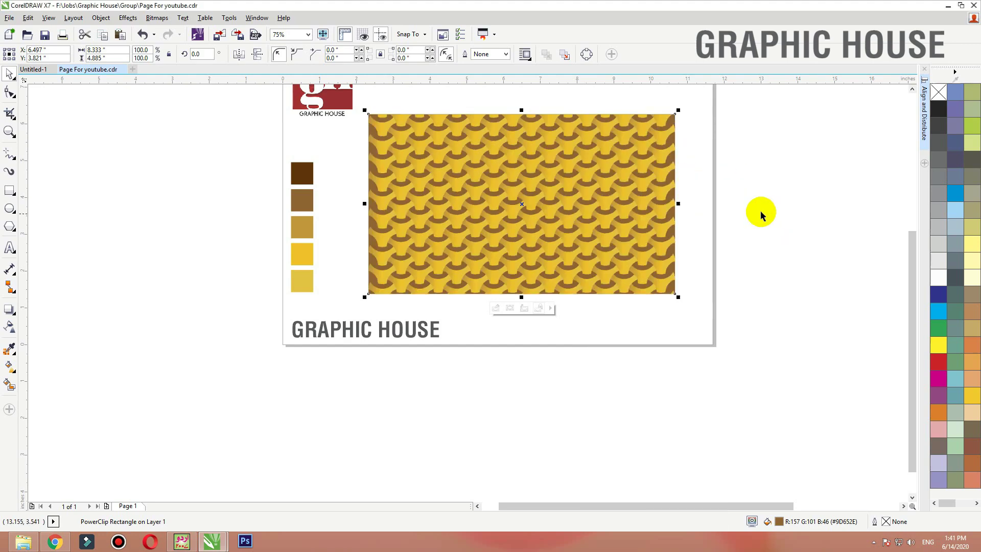
Step: Edit the PowerClip contents, enlarge the pattern about its center to roughly 140 percent, and finish editing
double_click(627, 202)
scroll(628, 202, "down", 1)
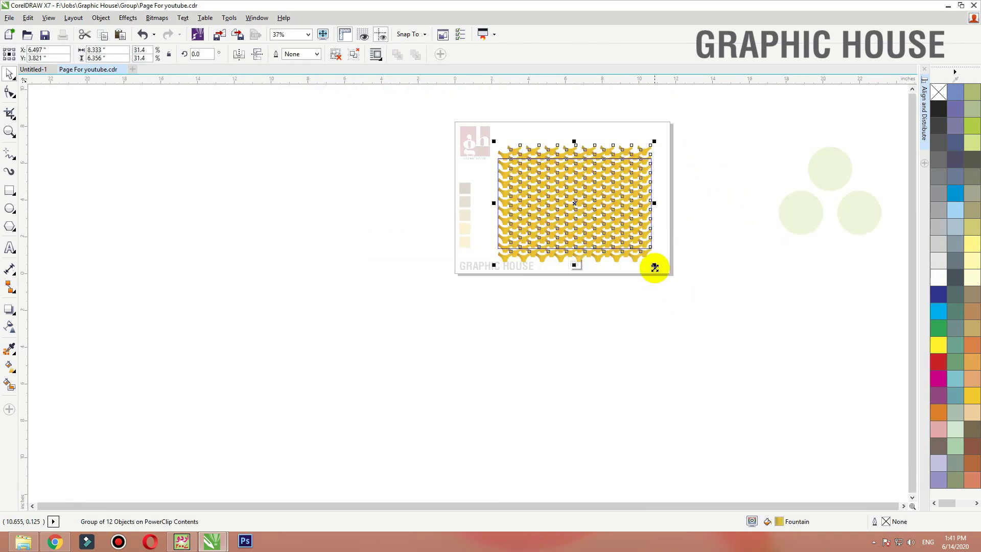
left_click_drag(653, 264, 679, 286)
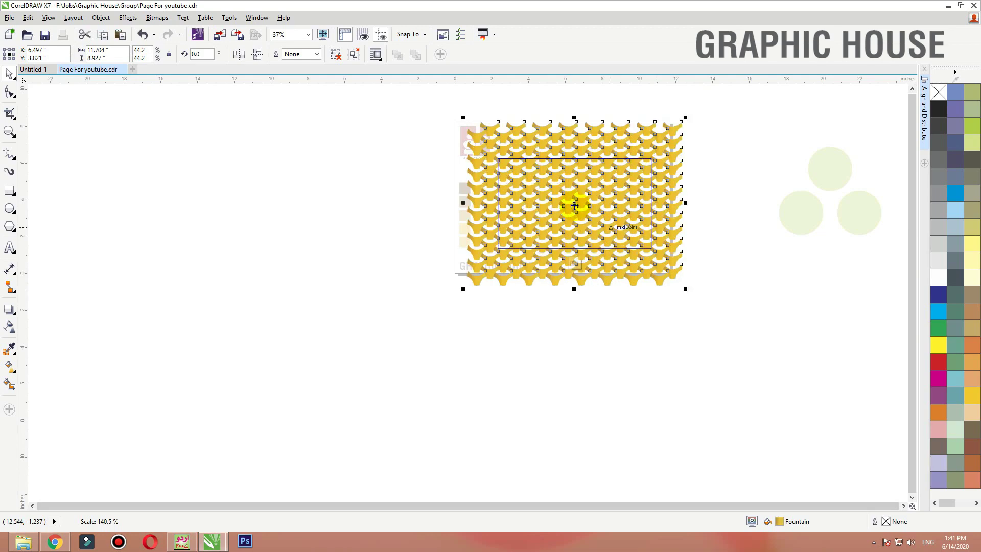
left_click(699, 155, "ctrl")
key("shift+F2")
scroll(743, 187, "down", 1)
Step: Reopen the PowerClip contents, shift the pattern slightly down, scale it down a little, and finish editing
double_click(697, 186)
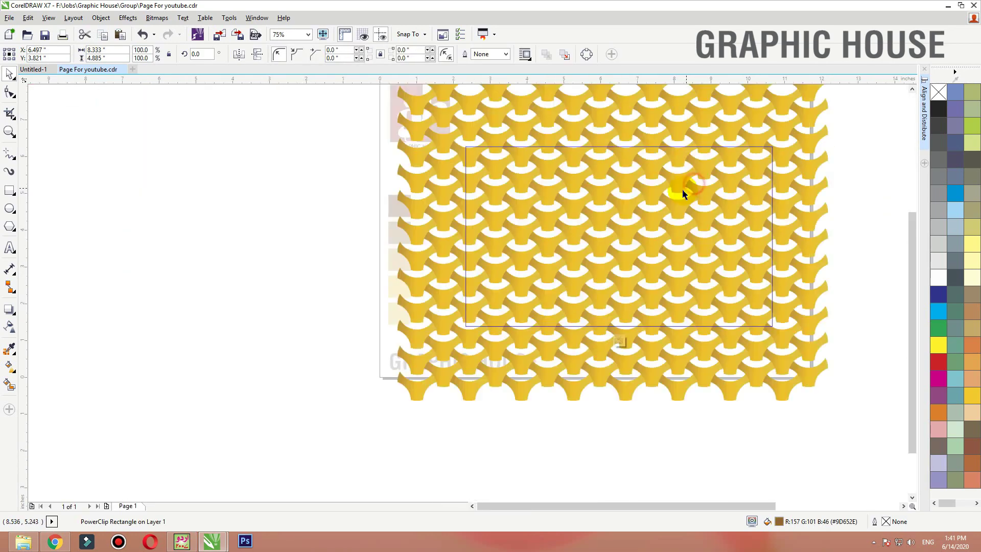
left_click_drag(831, 92, 819, 95)
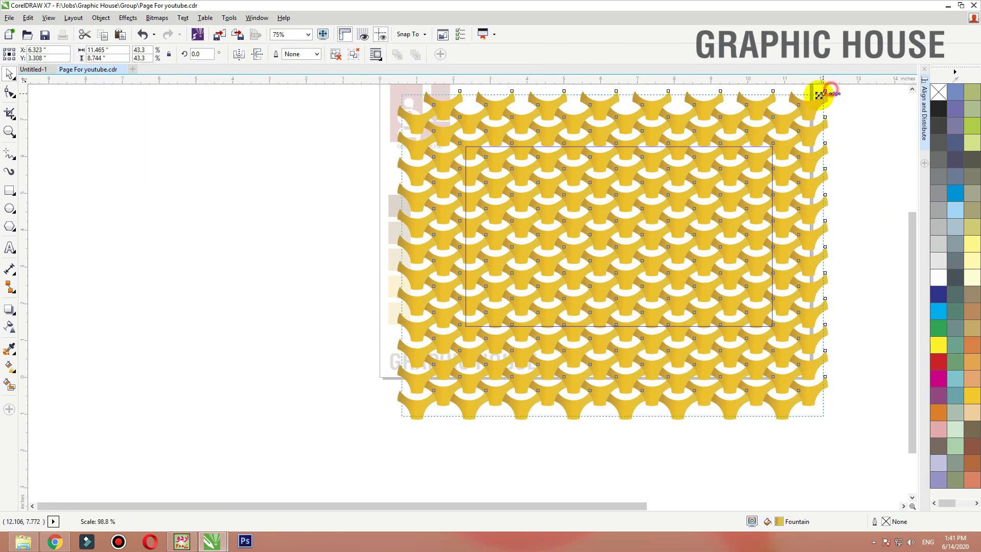
left_click(829, 130, "ctrl")
left_click(819, 130)
scroll(540, 187, "down", 1)
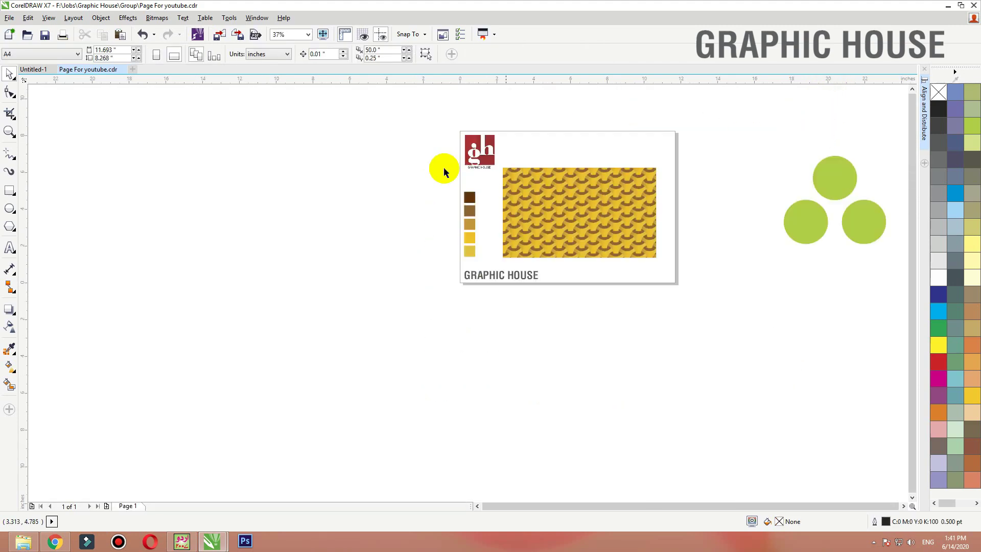
Step: Change the PowerClip rectangle's background fill to the golden brown sampled from the third swatch
key("F2")
left_click_drag(432, 149, 652, 261)
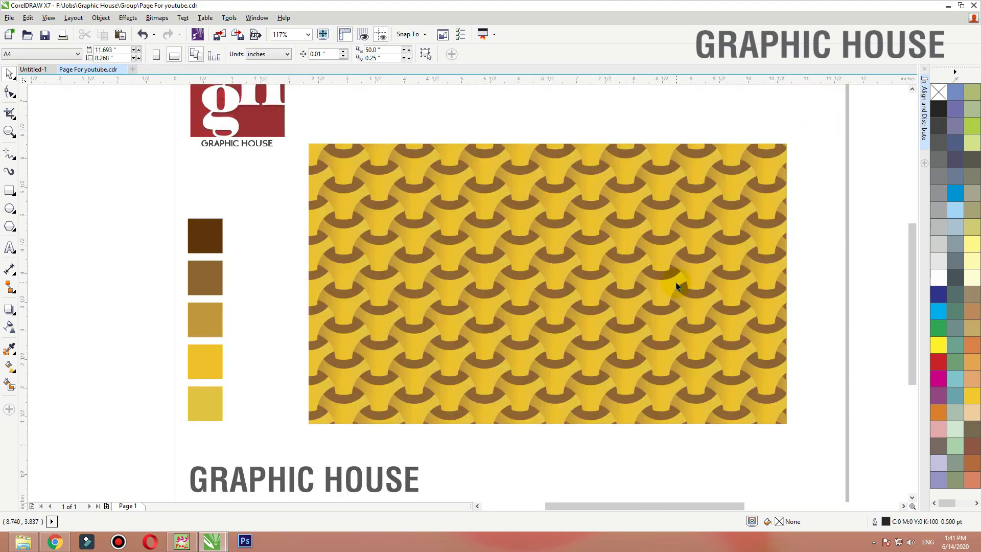
left_click(558, 264)
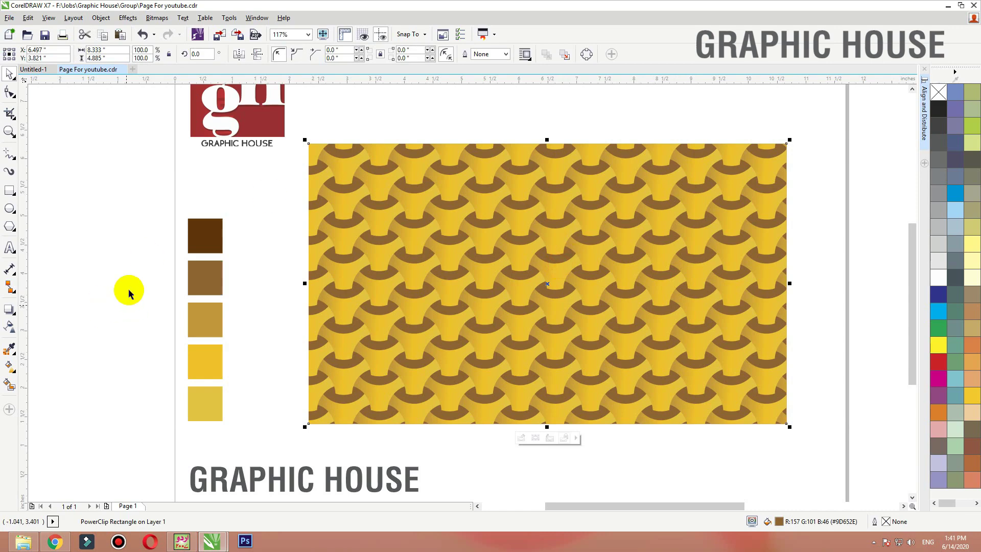
left_click(11, 345)
left_click(217, 319)
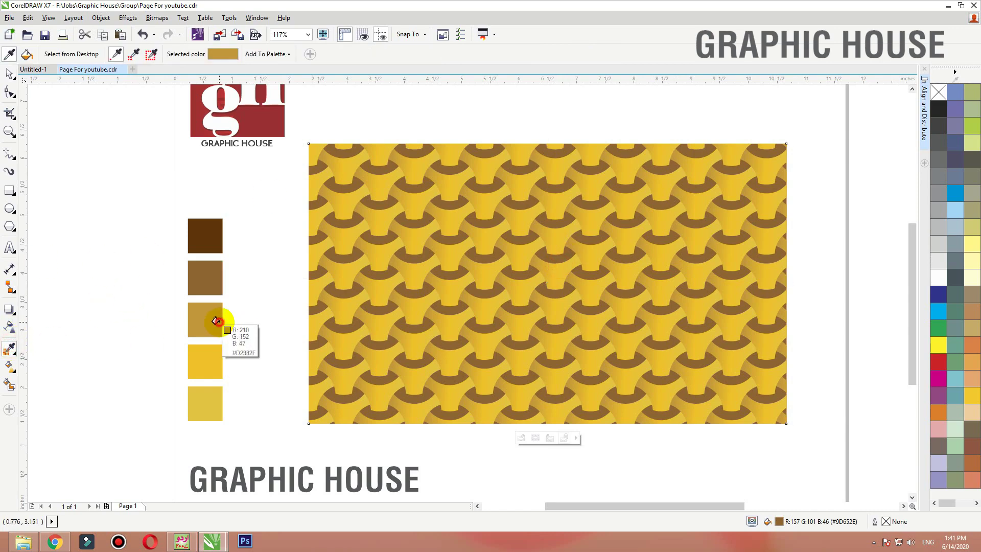
left_click(341, 291)
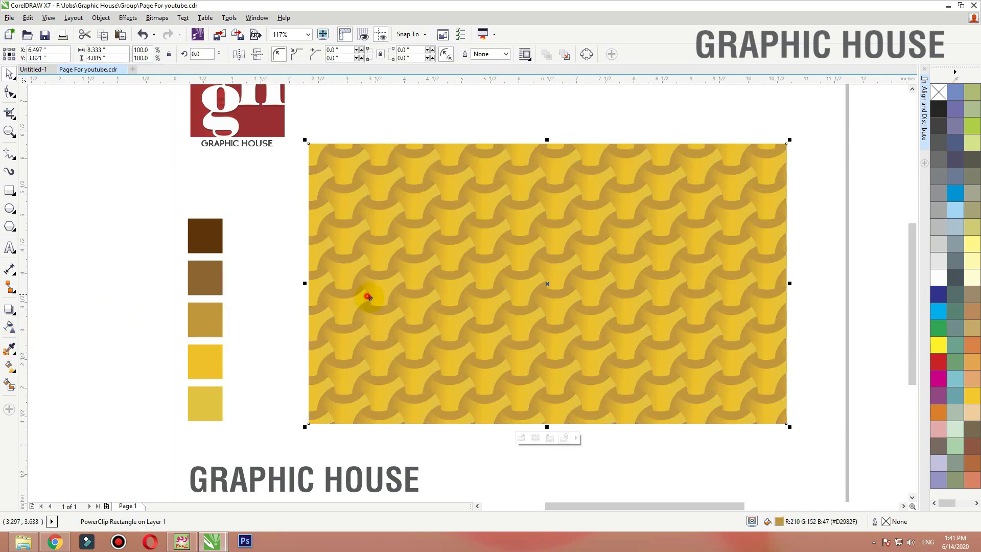
Step: Apply a top-to-bottom linear fountain fill to the PowerClip rectangle's background, with the end color sampled from the second brown swatch
left_click_drag(578, 138, 574, 412)
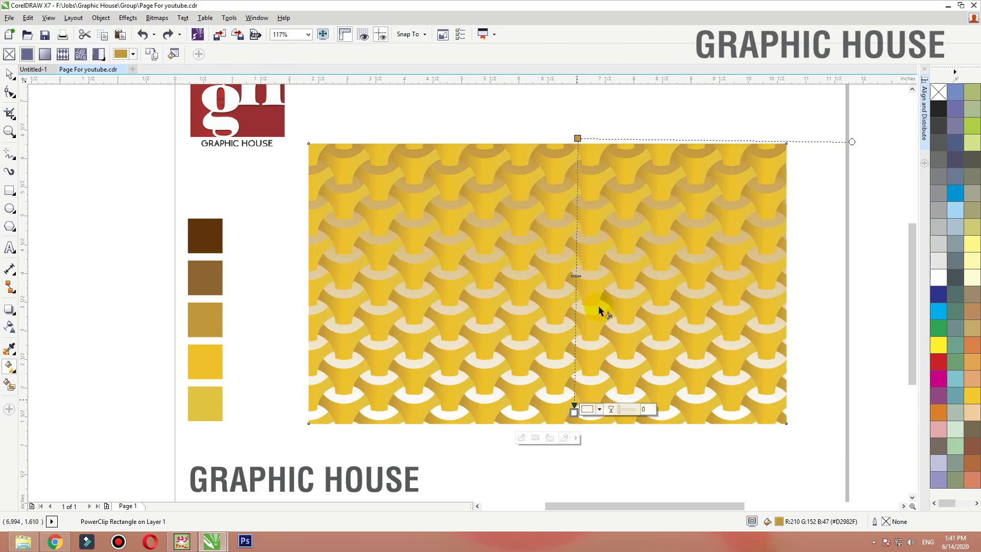
left_click(599, 410)
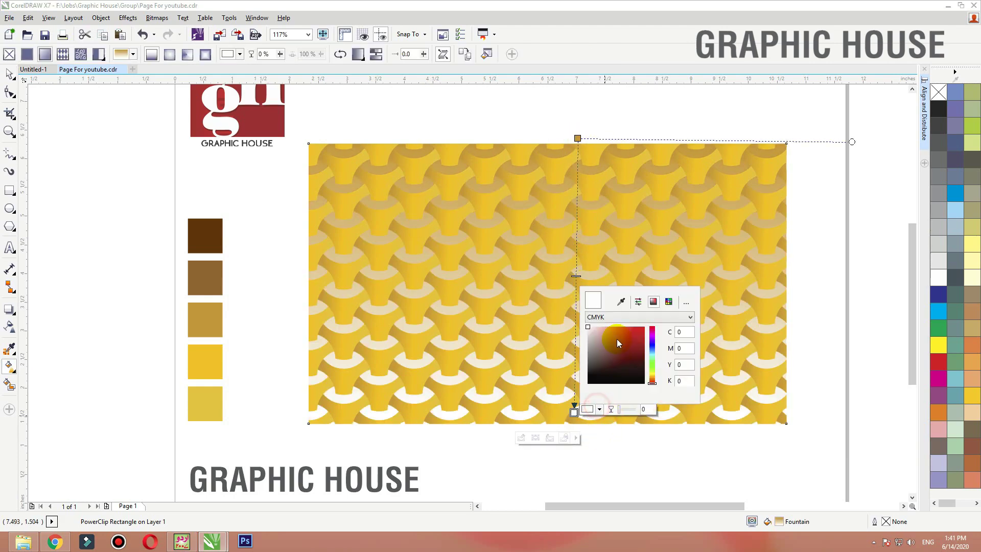
left_click(212, 276)
left_click(438, 258)
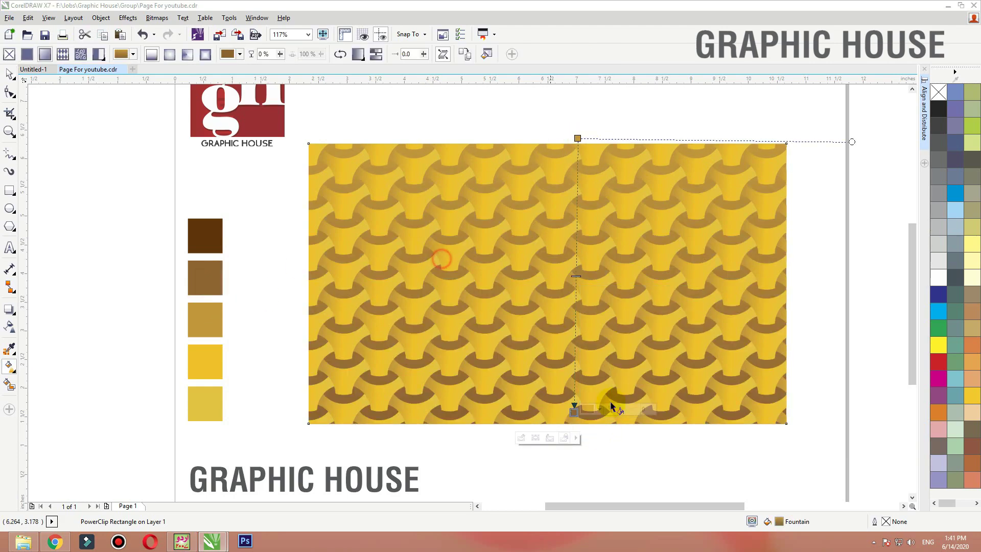
Step: Redirect the background gradient diagonally so its dark brown end falls toward the rectangle's lower left, and deselect the rectangle
left_click_drag(574, 411, 456, 323)
key("space")
scroll(426, 270, "down", 2)
left_click(464, 153)
key("F2")
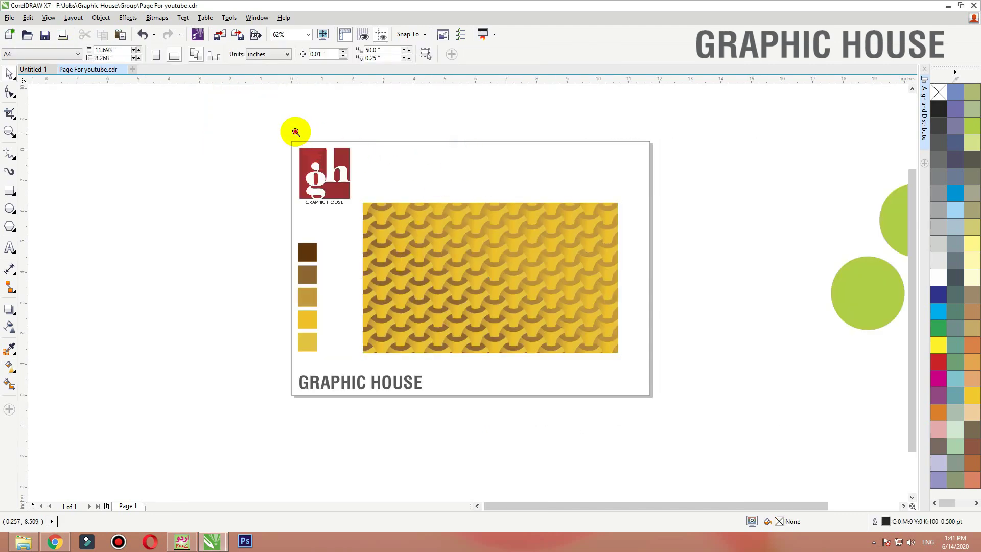
left_click_drag(295, 132, 695, 401)
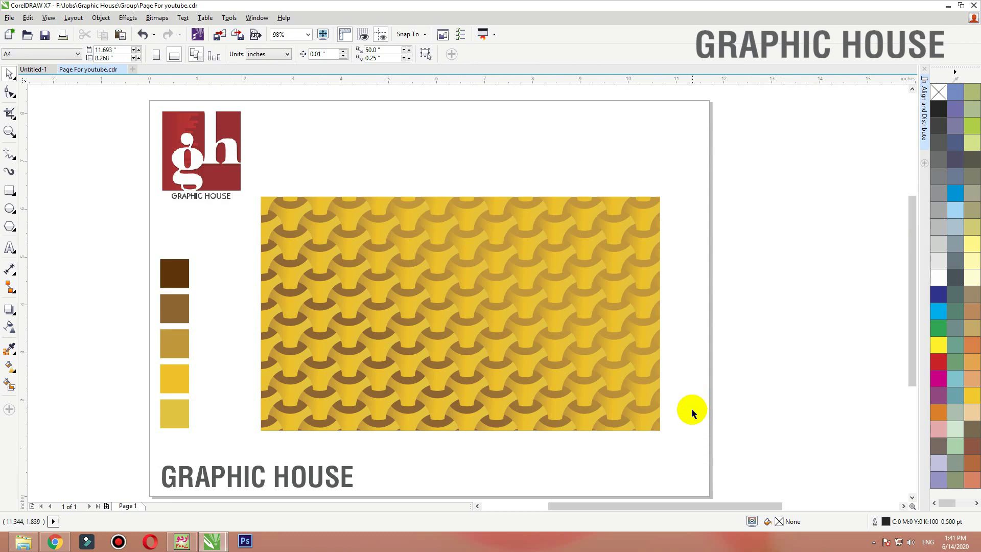
Step: Shift the pattern rectangle slightly down on the page and place a duplicate of it below the page
left_click_drag(442, 326, 445, 339)
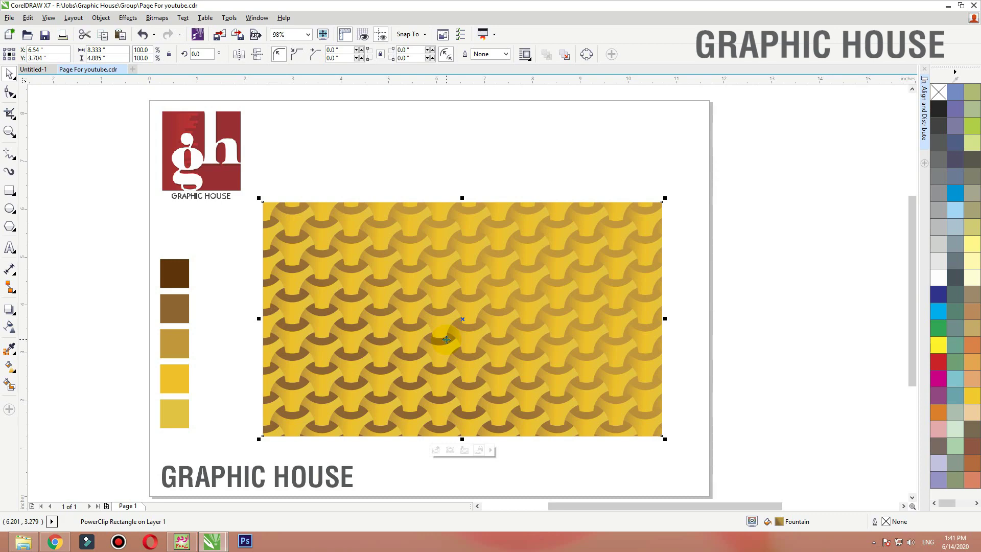
scroll(485, 249, "down", 3)
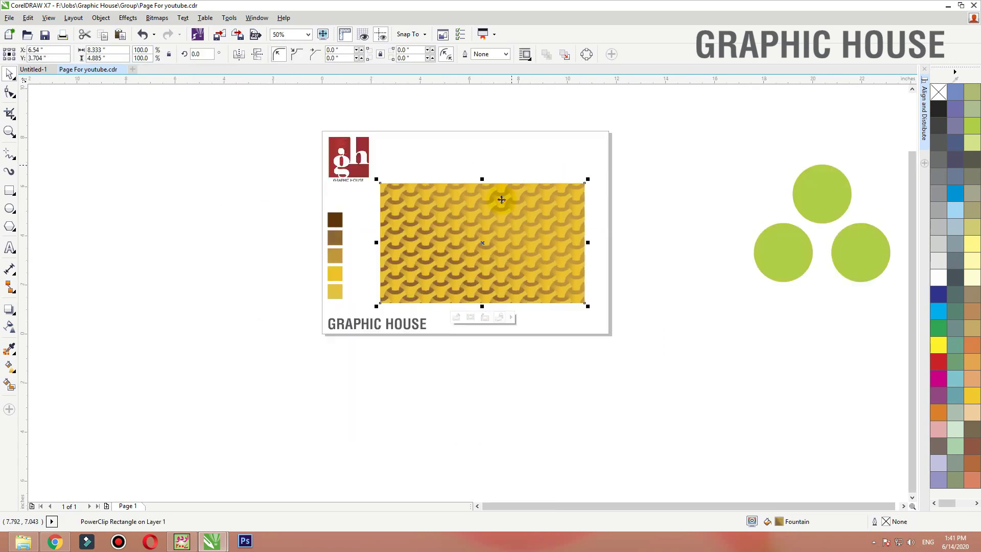
left_click_drag(499, 193, 531, 377)
Step: Open the duplicate's PowerClip contents, fill the pattern group with 70% black, and extract the group from the frame
double_click(563, 373)
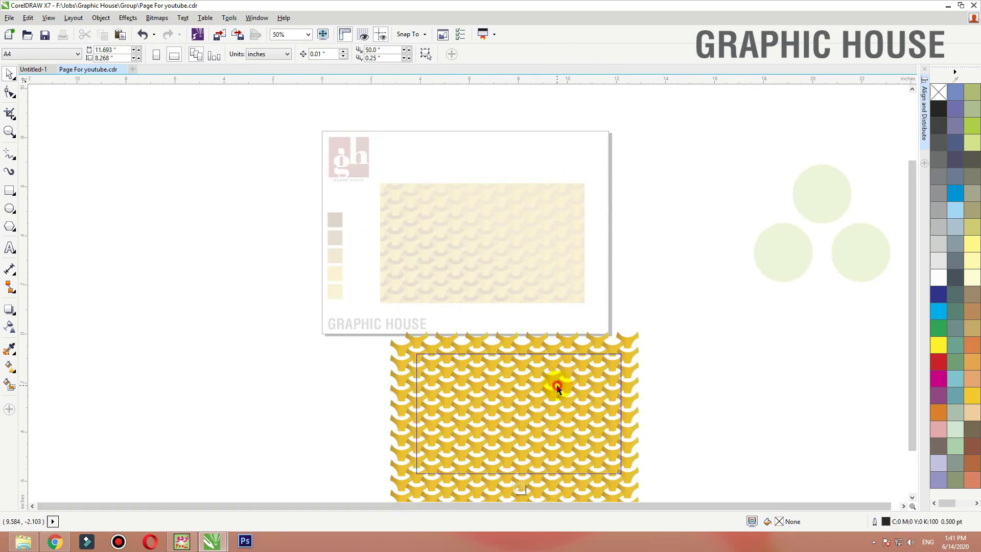
left_click(628, 341)
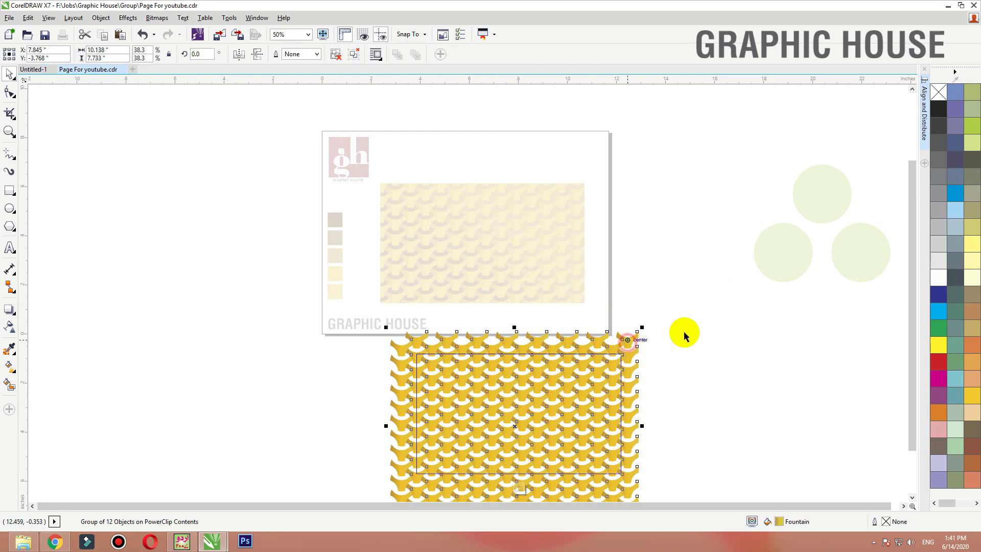
left_click(939, 159)
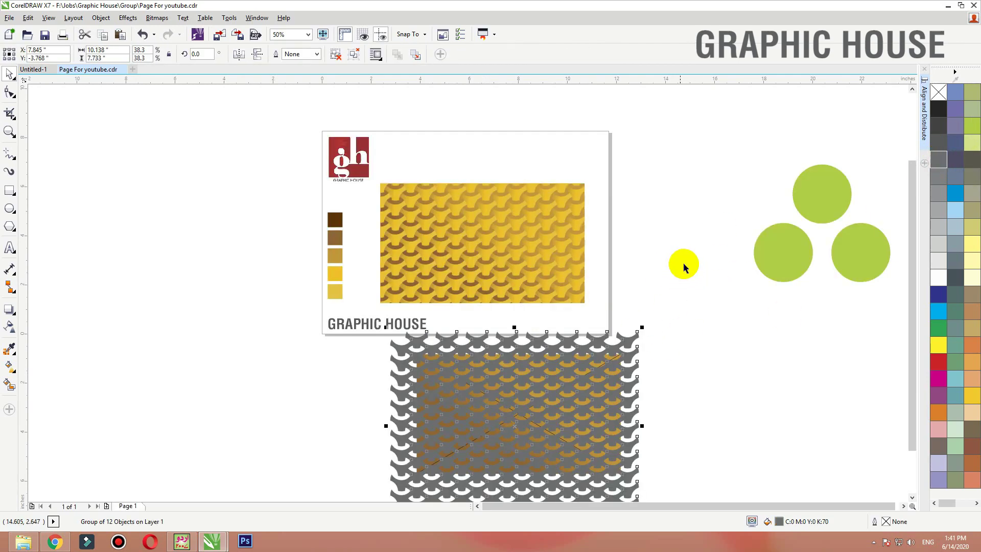
left_click_drag(708, 268, 280, 506)
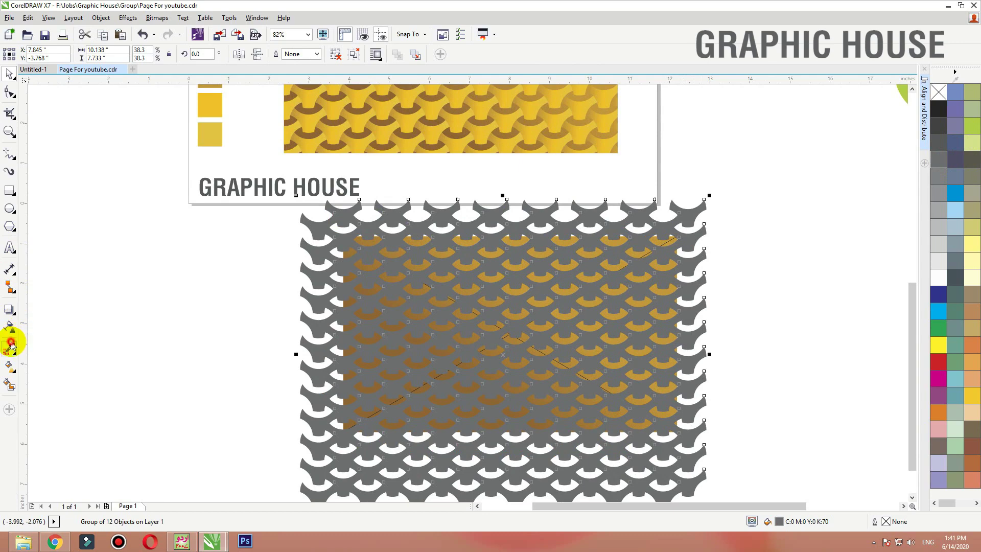
Step: Try to recolor the grey pattern group with the pale yellow sampled from the fifth swatch
left_click(10, 348)
left_click(212, 134)
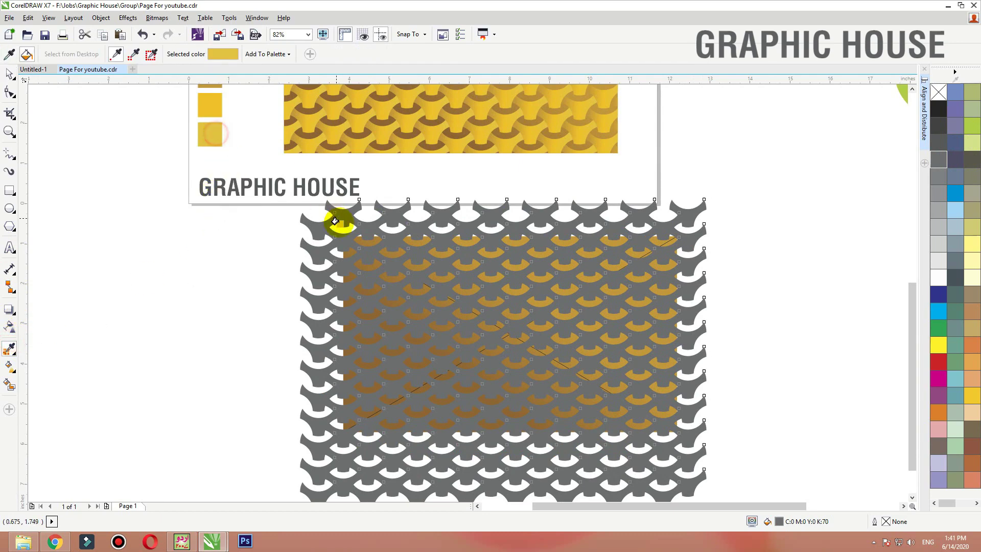
left_click(391, 212)
Step: Move the pattern group left of its frame, ungroup all objects, and weld them into a single curve
key("space")
left_click_drag(391, 212, 245, 213)
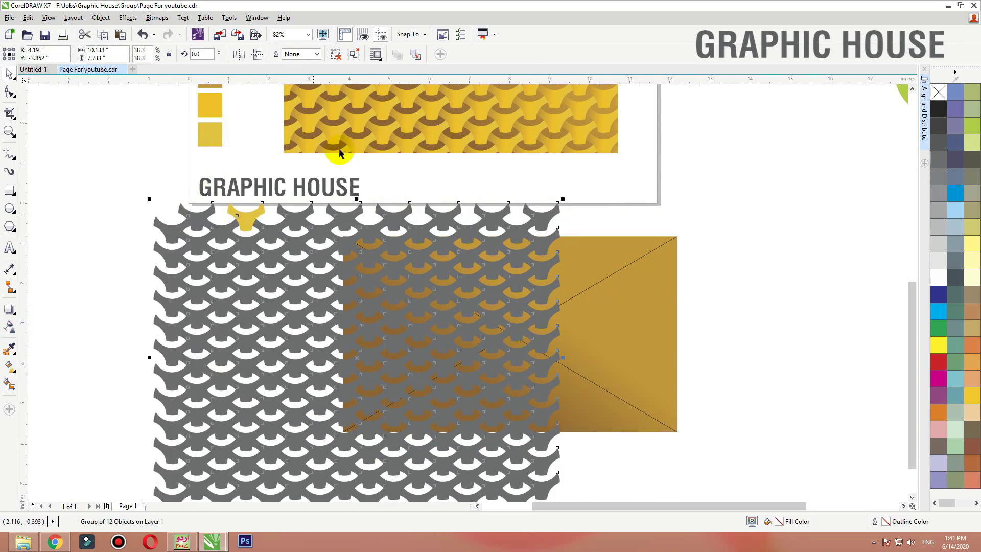
left_click(340, 59)
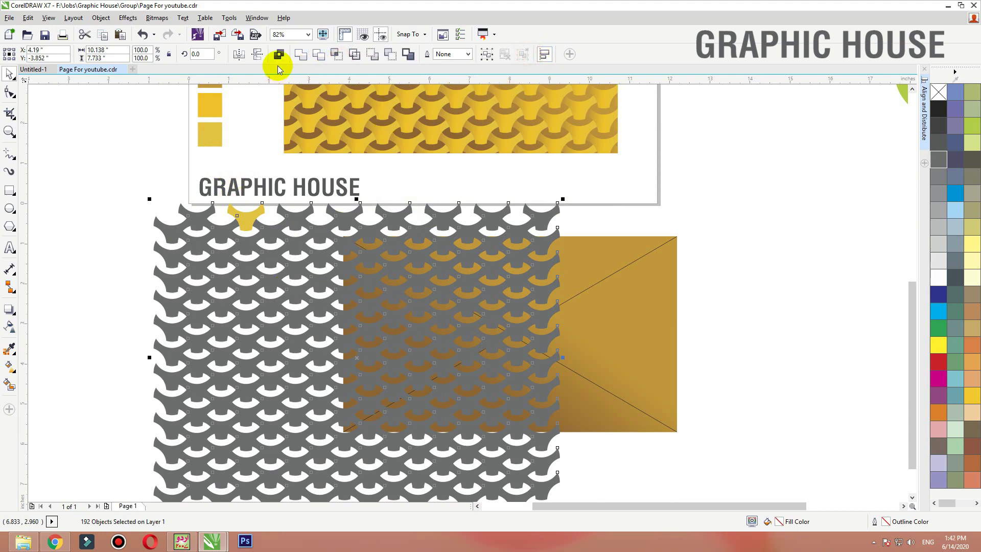
left_click(278, 55)
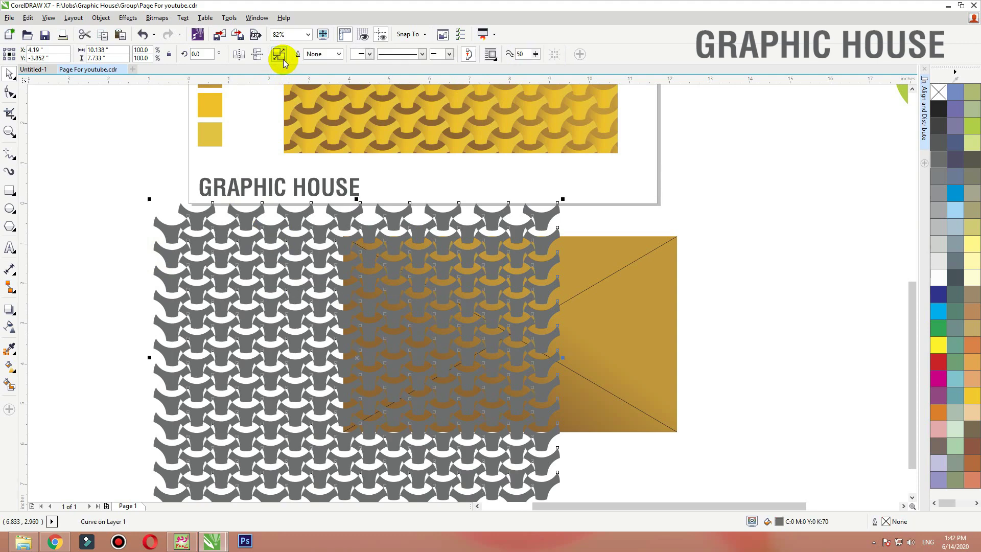
left_click_drag(265, 243, 234, 262)
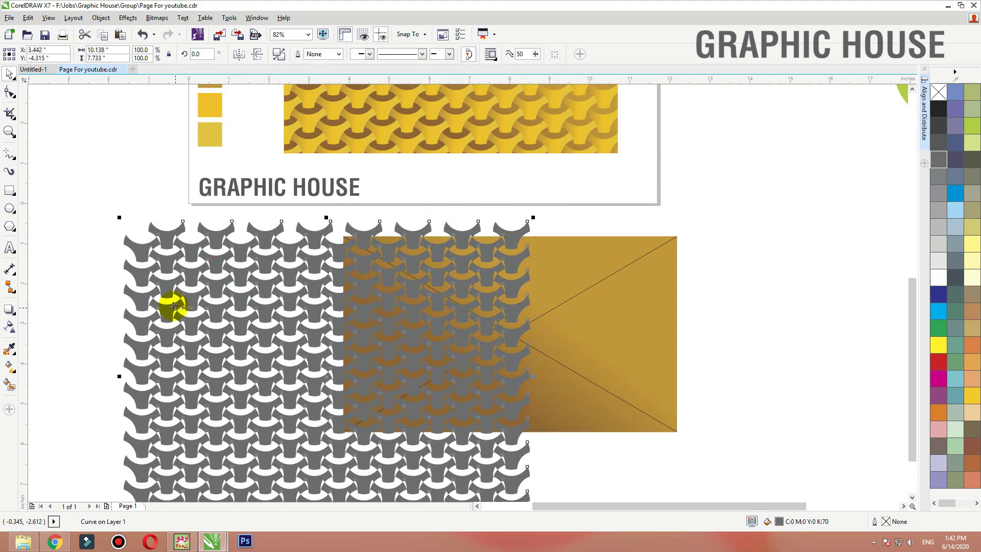
Step: Fill the welded pattern curve with the pale yellow sampled from the fifth swatch
left_click(9, 349)
left_click(211, 134)
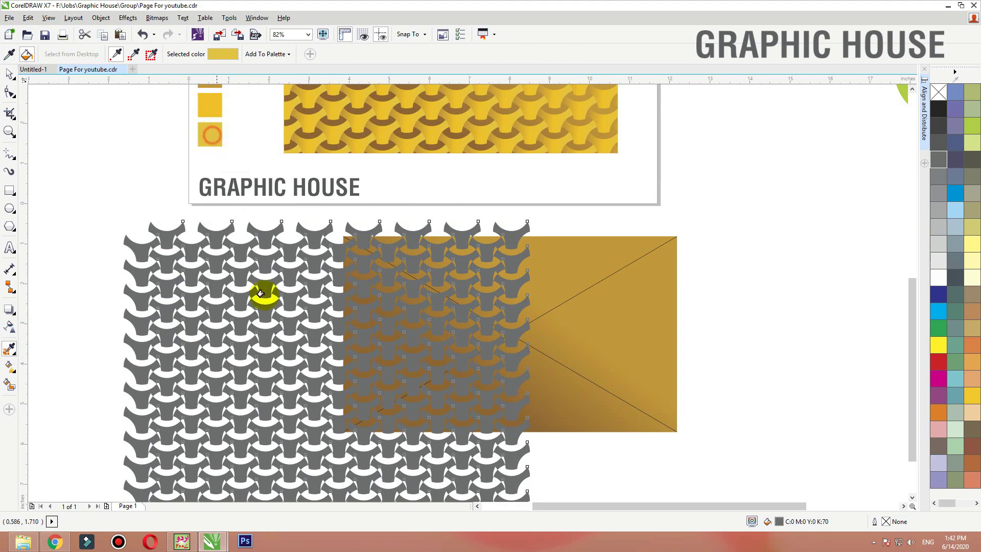
left_click(241, 249)
key("space")
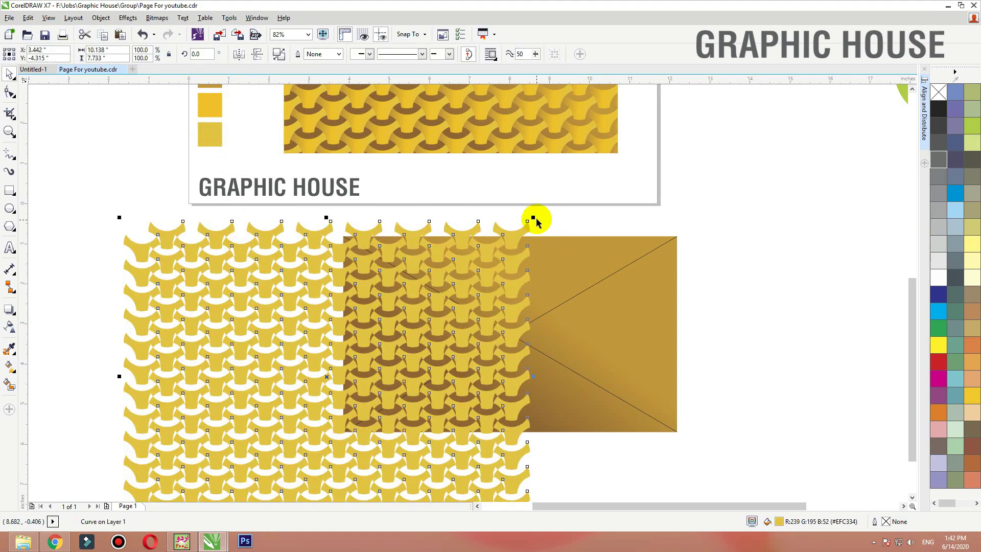
Step: Scale the welded pattern to 85% about its center and PowerClip it inside the empty brown gradient rectangle
left_click_drag(528, 221, 501, 243)
right_click(461, 277)
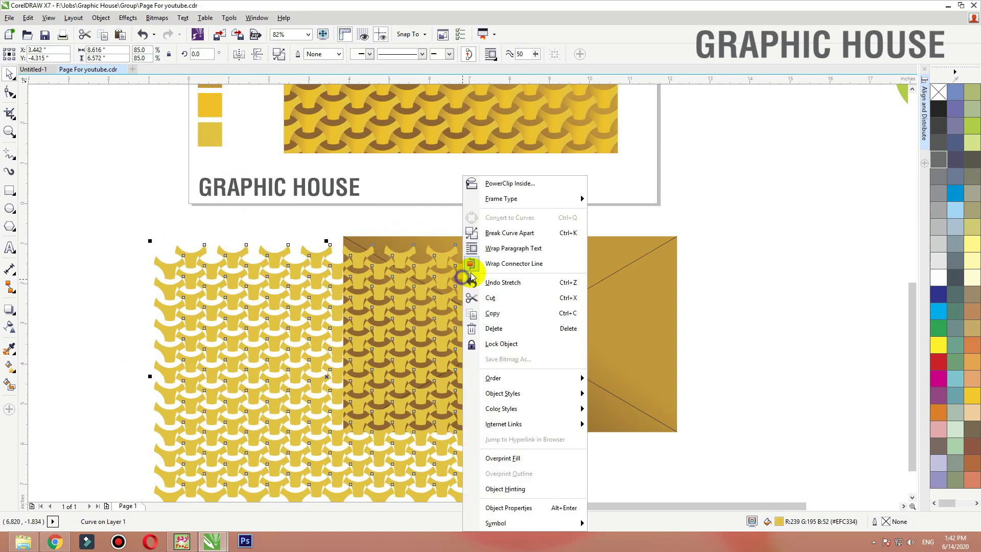
left_click(511, 185)
left_click(557, 259)
Step: Edit the PowerClip contents, fade the pattern with a top-to-bottom linear transparency whose midpoint sits near the top, and finish editing
left_click(537, 278, "ctrl")
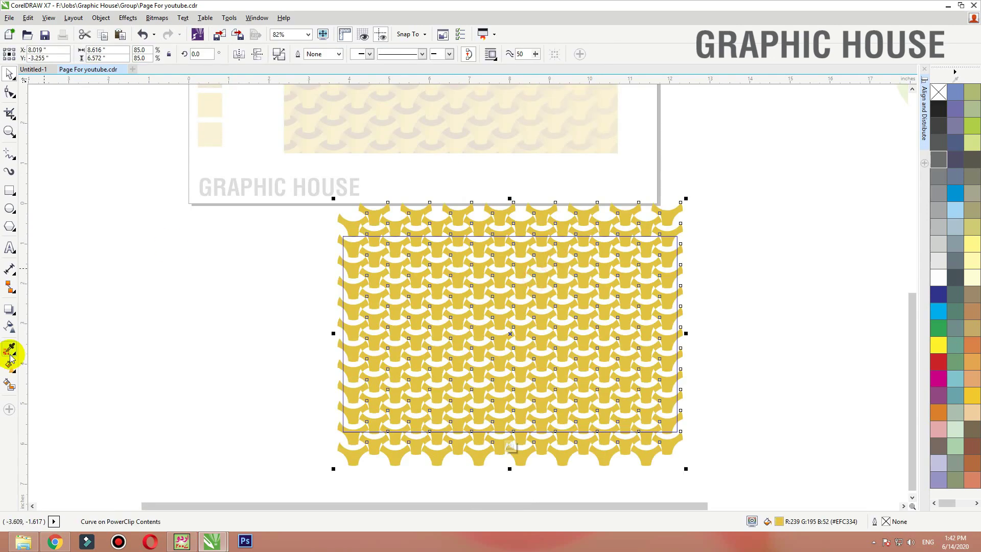
left_click(10, 327)
left_click_drag(505, 169, 505, 449)
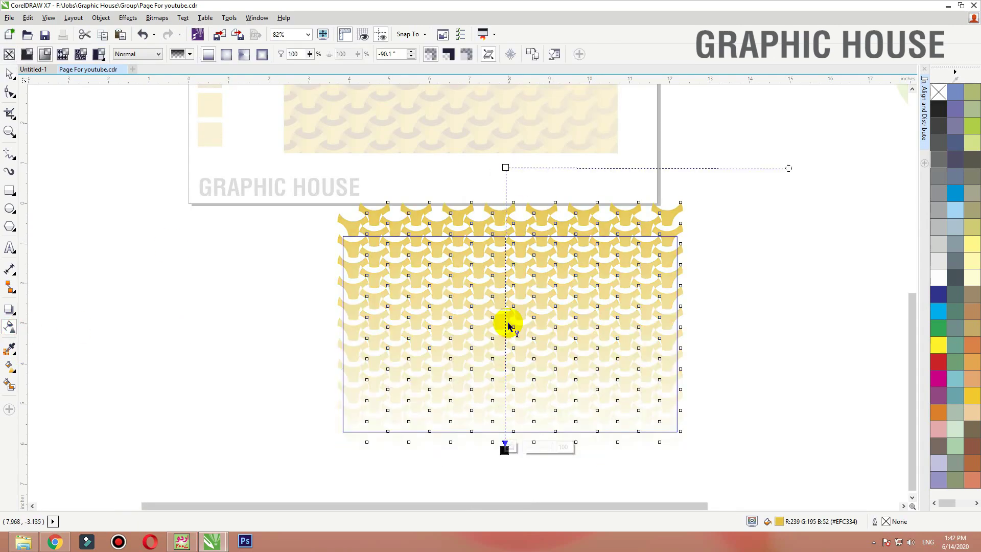
left_click_drag(507, 309, 507, 181)
key("space")
left_click(743, 198, "ctrl")
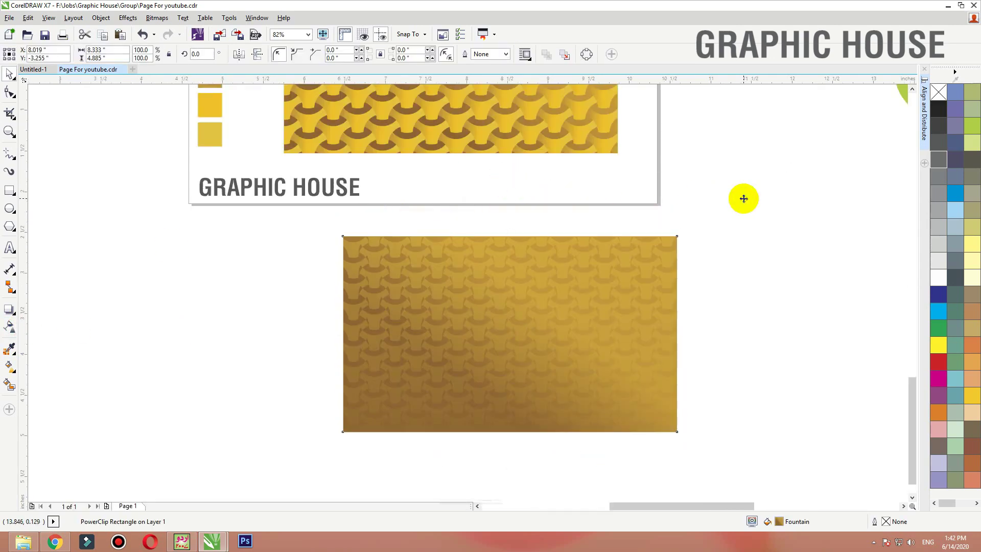
Step: Move the faded pattern rectangle beside the original bright pattern and compare the two
key("shift+F2")
scroll(388, 340, "down", 3)
left_click_drag(421, 324, 546, 203)
left_click(427, 203, "shift")
key("shift+F2")
left_click(476, 155)
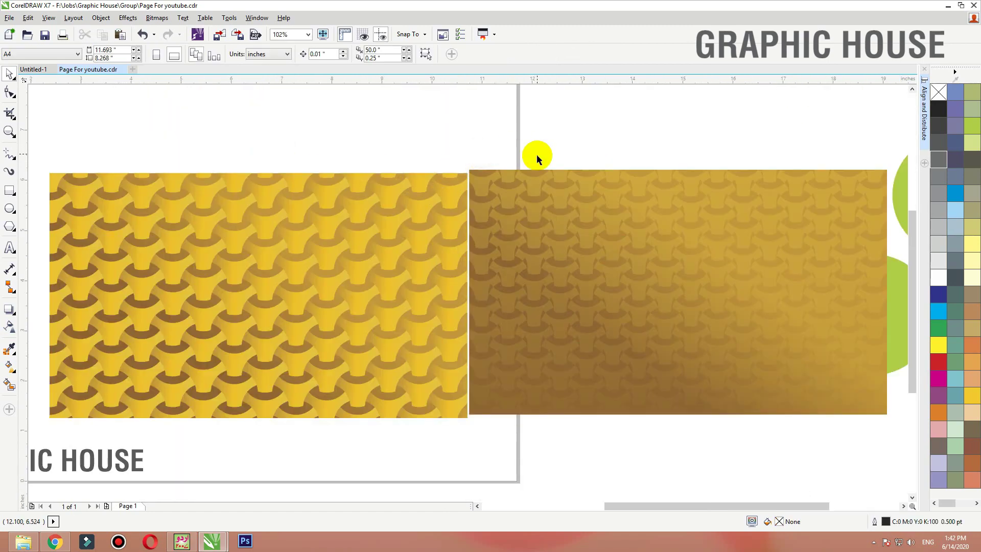
left_click(363, 259)
left_click(613, 117)
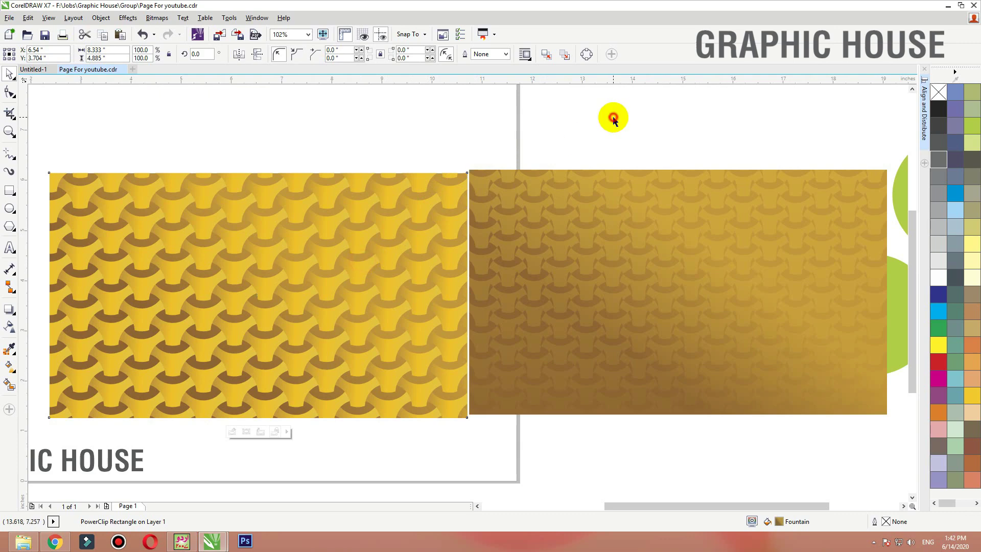
Step: Move the faded golden rectangle back below the page's lower right corner and inspect it up close
scroll(598, 143, "down", 2)
left_click_drag(620, 168, 505, 329)
left_click_drag(509, 324, 521, 310)
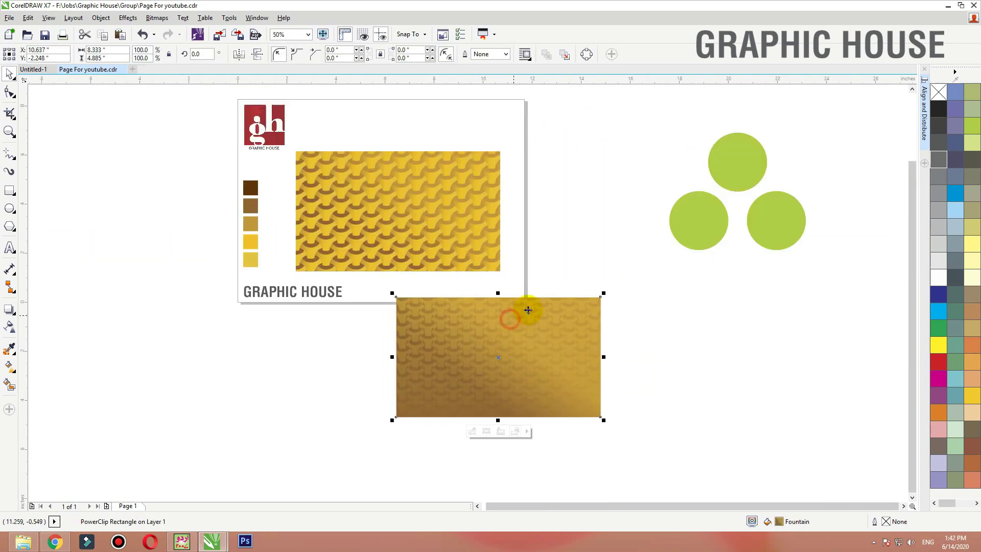
key("F2")
left_click_drag(660, 266, 274, 476)
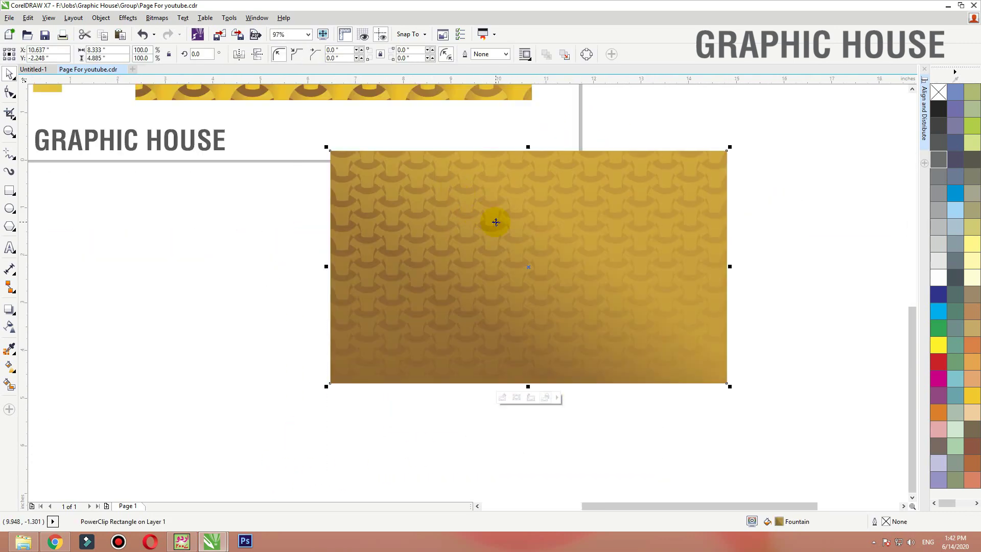
Step: Duplicate the faded golden rectangle to the left and change the copy's background fill to solid black
scroll(592, 247, "down", 1)
left_click_drag(603, 258, 317, 276)
right_click(401, 286)
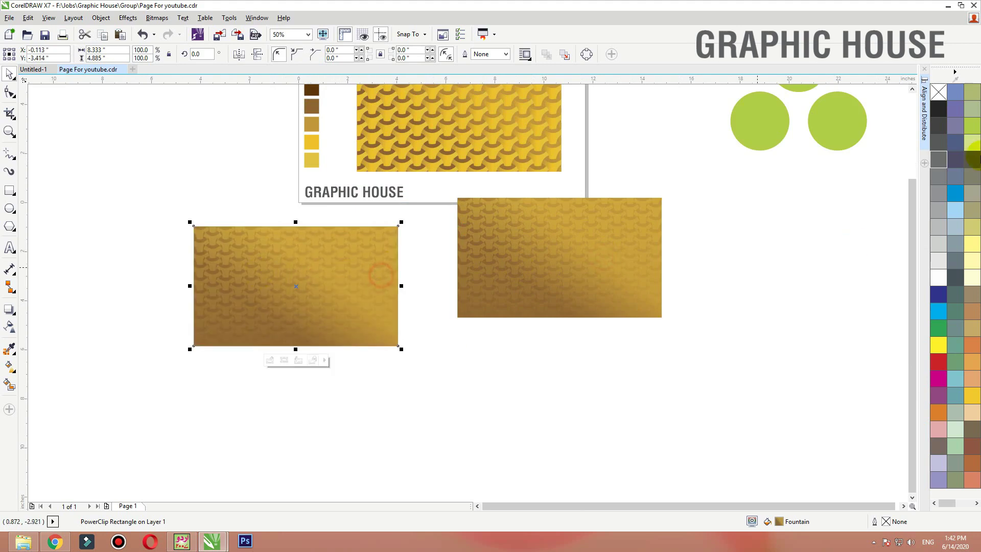
left_click(923, 107)
left_click(948, 107)
left_click(939, 107)
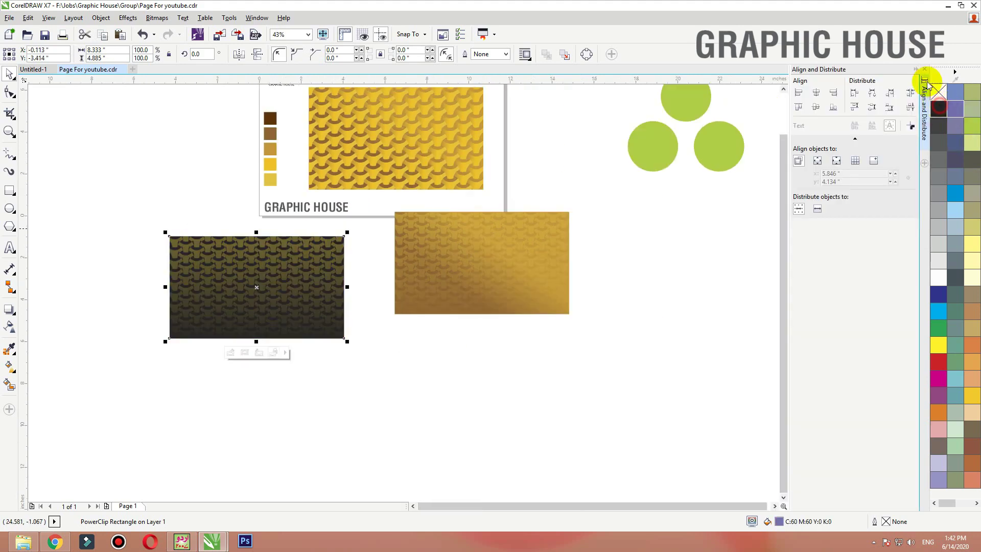
left_click(916, 70)
Step: Edit the black copy's PowerClip contents, fill the pattern curve with 70% black, and finish editing
double_click(323, 281)
left_click(322, 280)
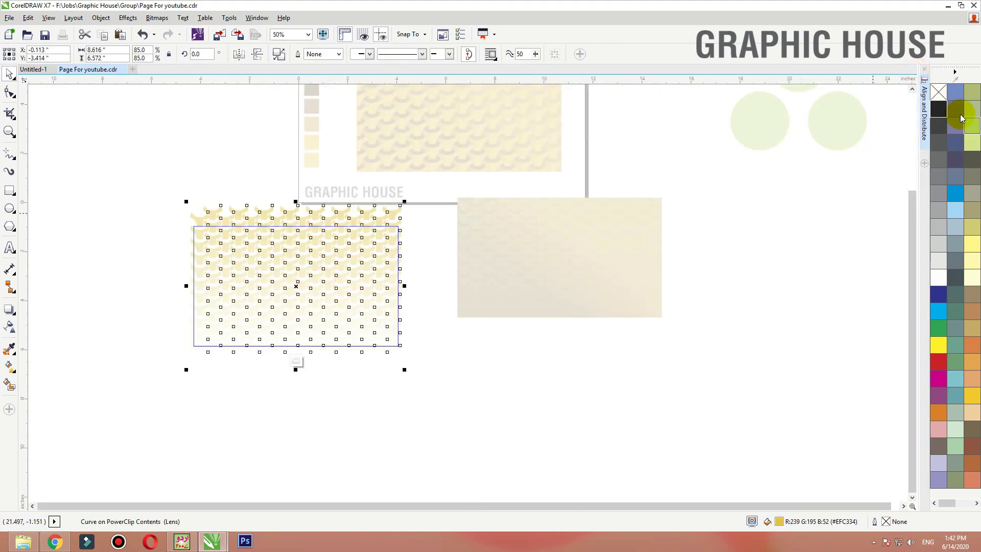
left_click(938, 159)
left_click(692, 389, "ctrl")
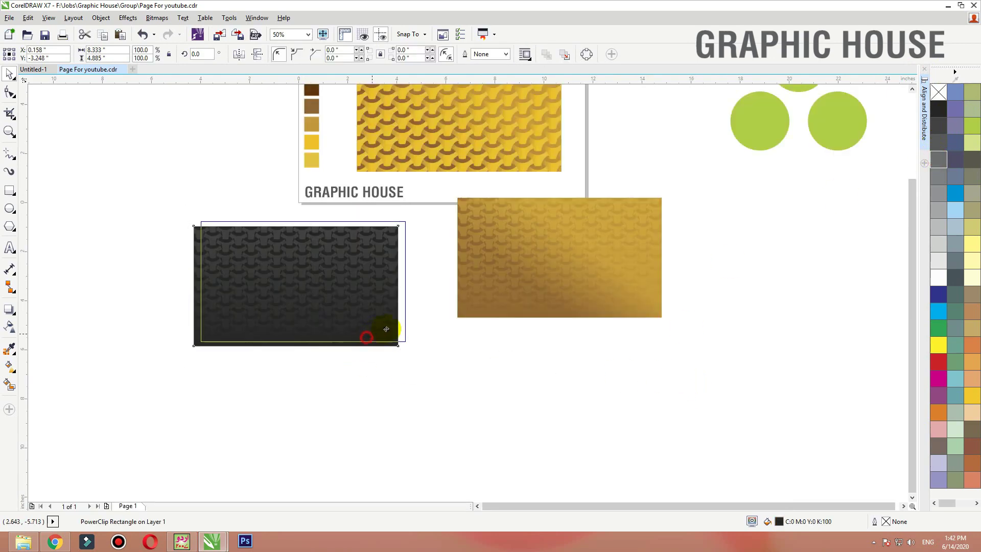
Step: Align the black pattern rectangle level with the golden one on its left side and review all the pattern variations
left_click_drag(373, 332, 419, 303)
left_click(477, 224, "shift")
key("shift+F2")
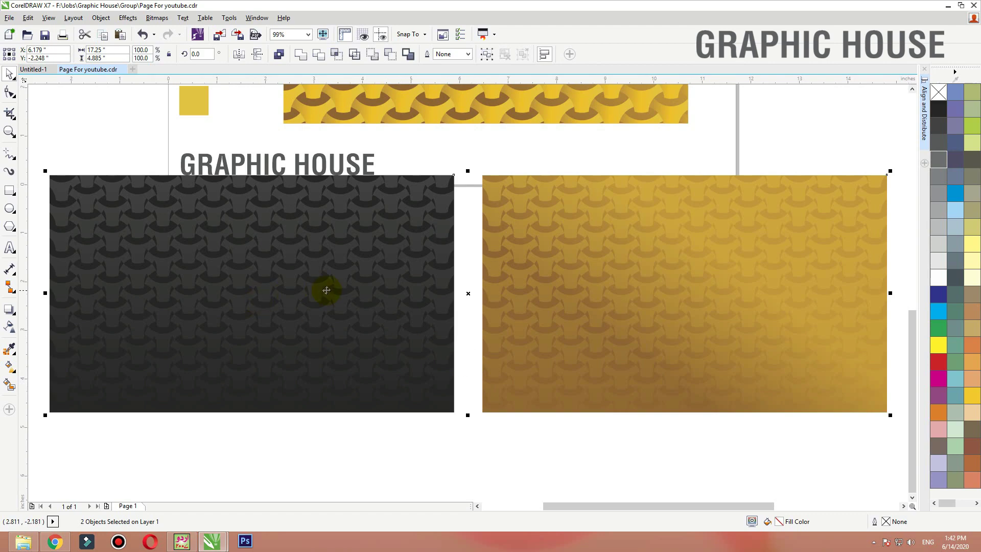
left_click(311, 442)
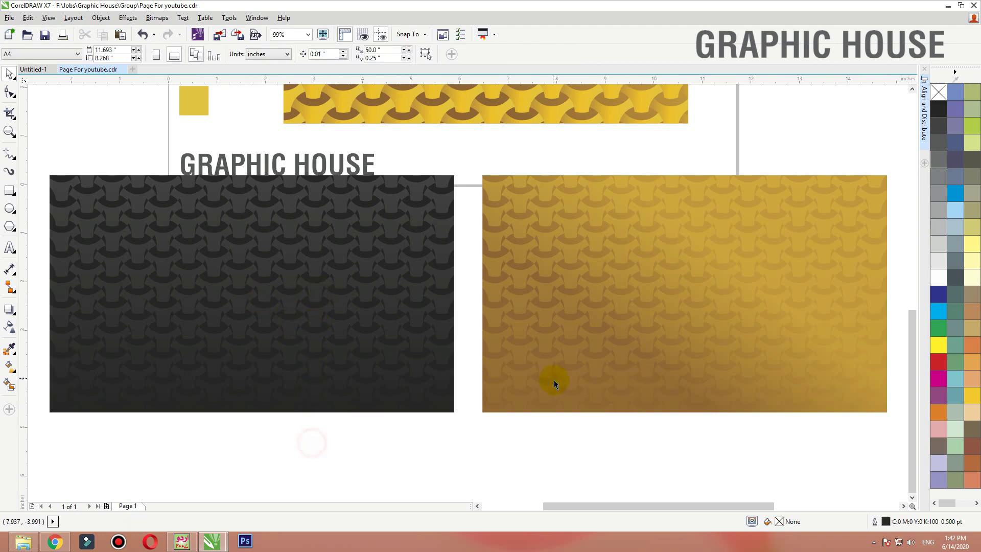
key("F4")
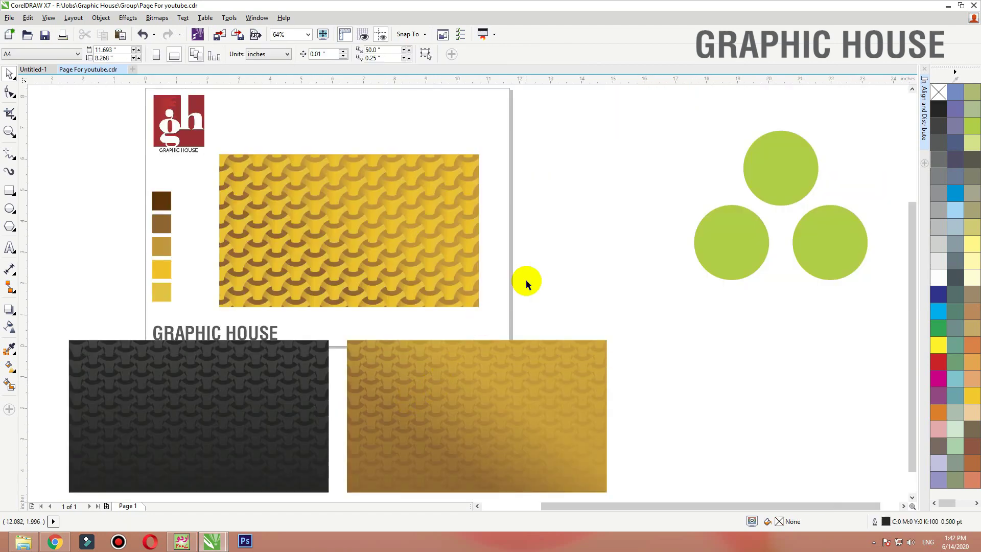